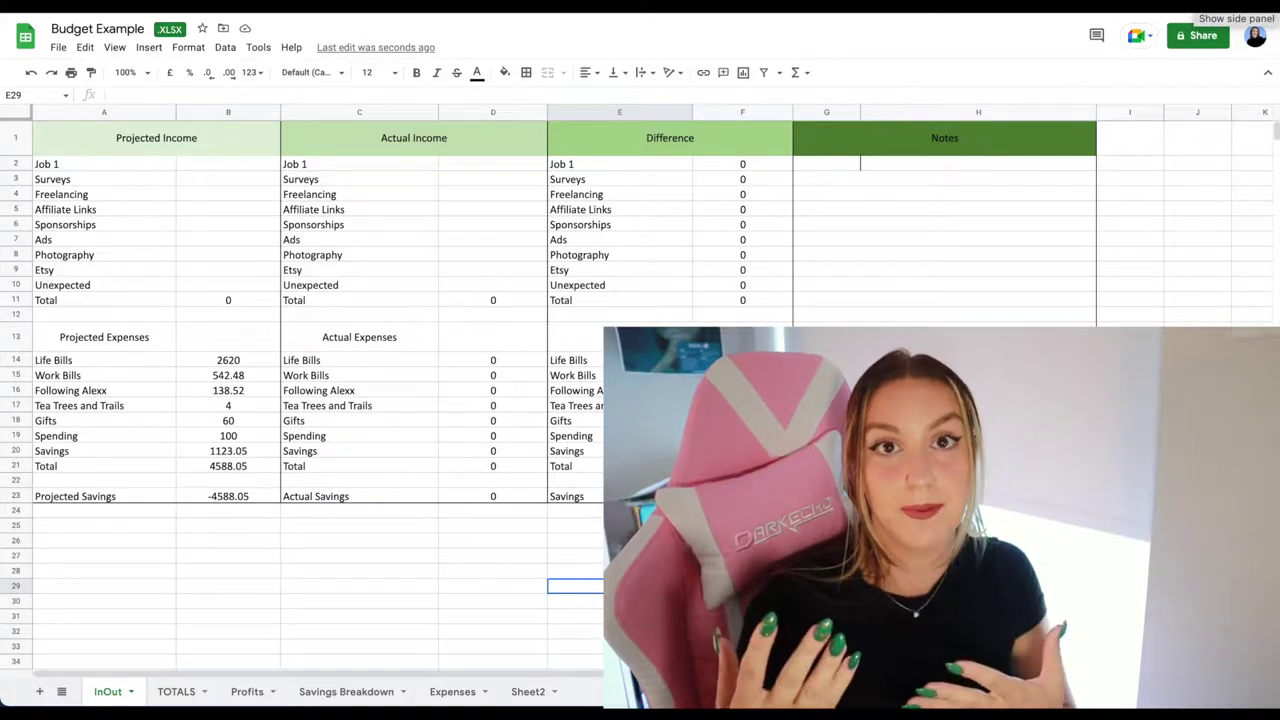
# Step: Review the budget workbook's TOTALS, Profits, Savings Breakdown and Expenses sheets, including the Job 1 check formula on Profits
pyautogui.click(176, 689)
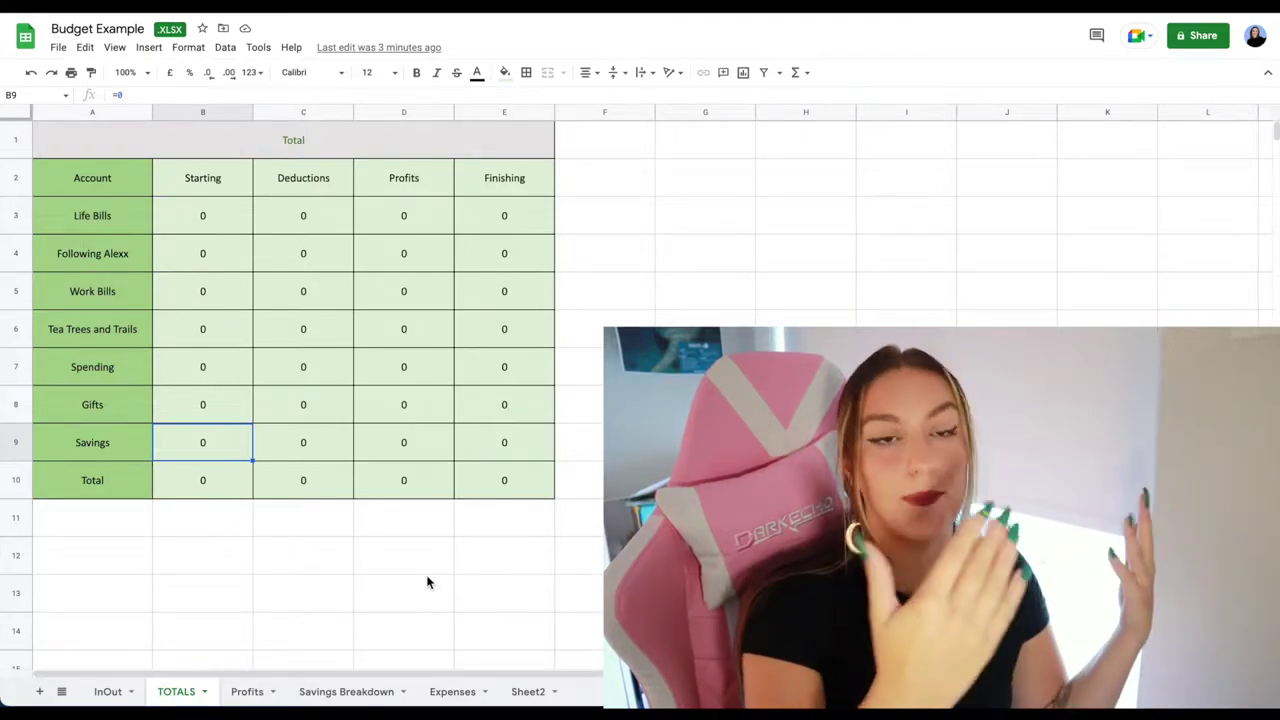
pyautogui.click(238, 691)
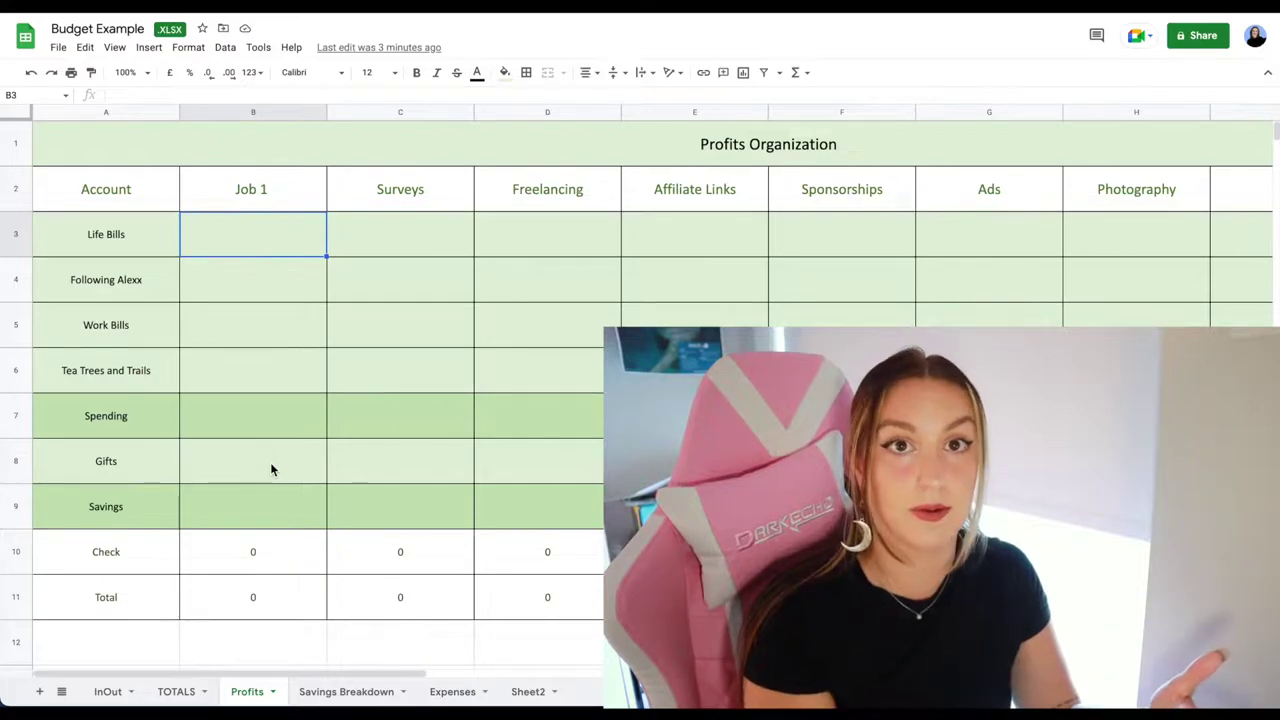
pyautogui.click(262, 550)
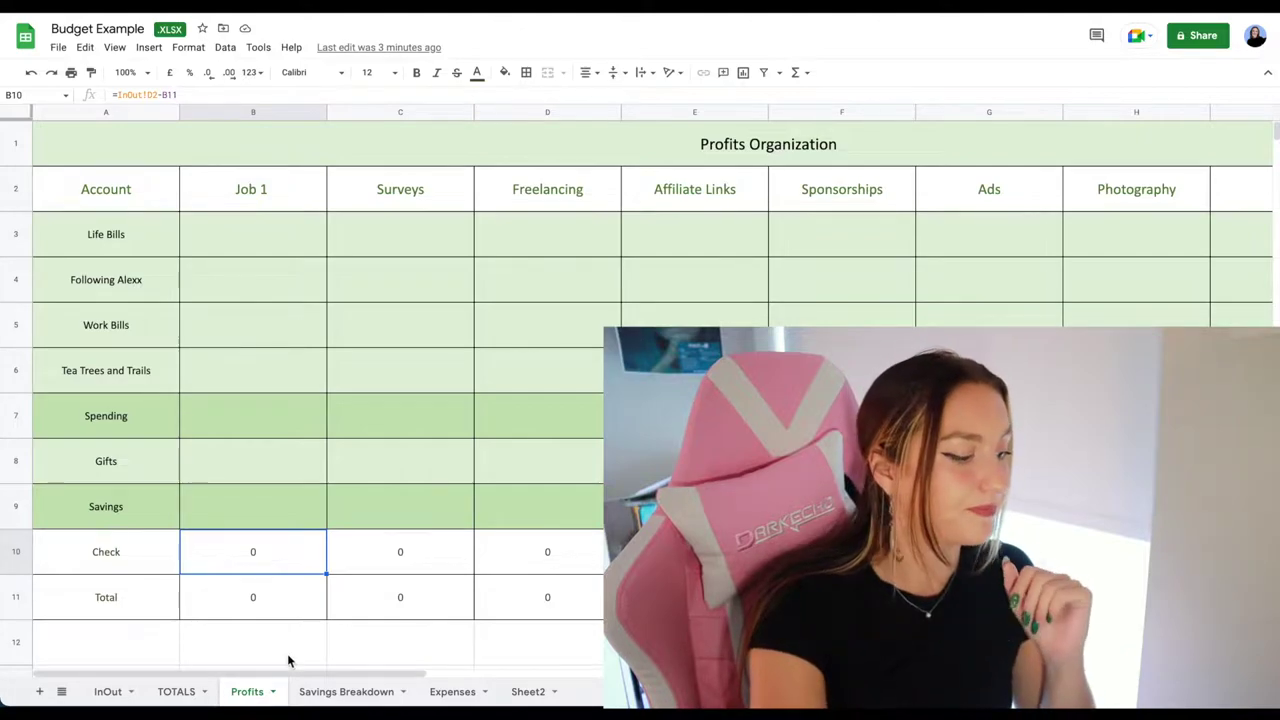
pyautogui.click(318, 692)
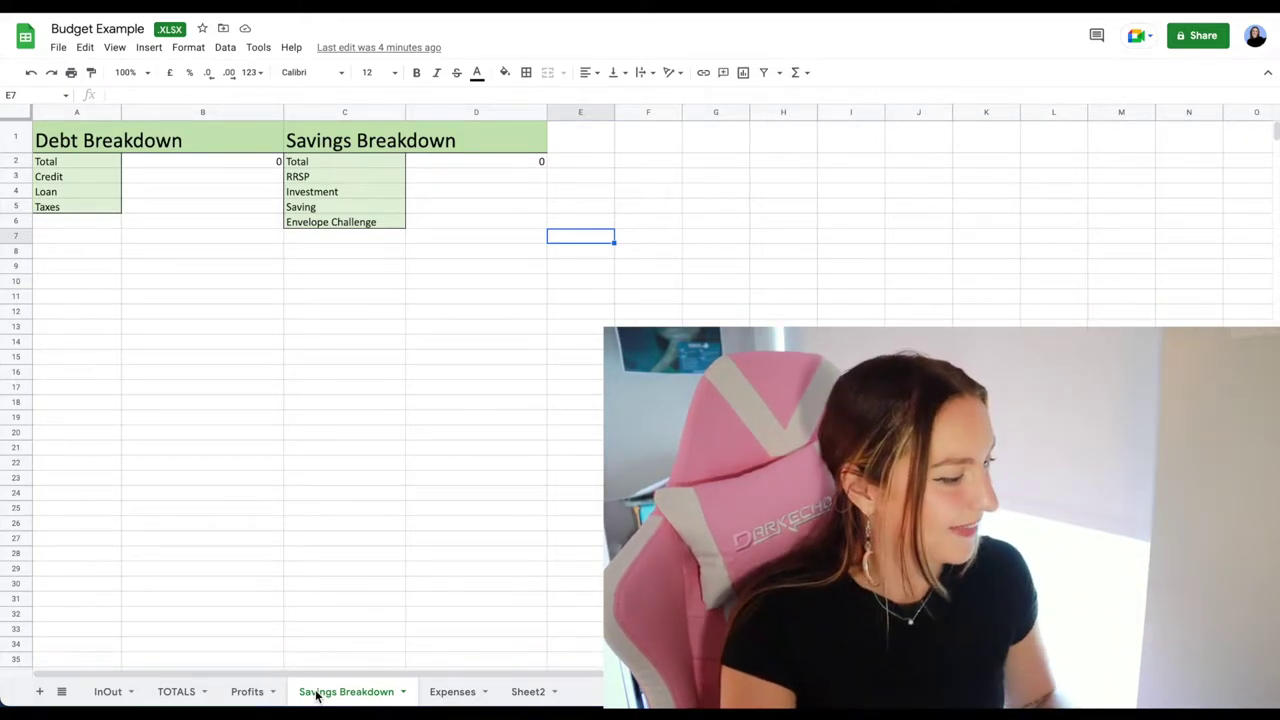
pyautogui.click(450, 692)
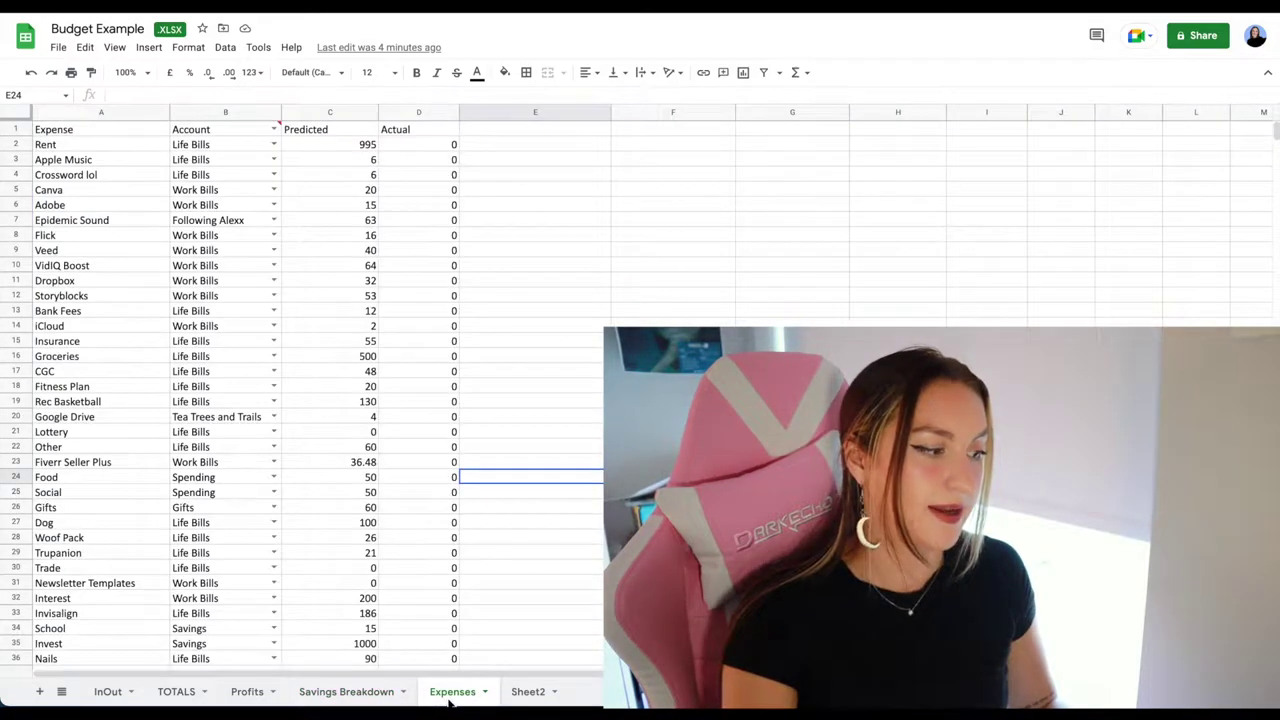
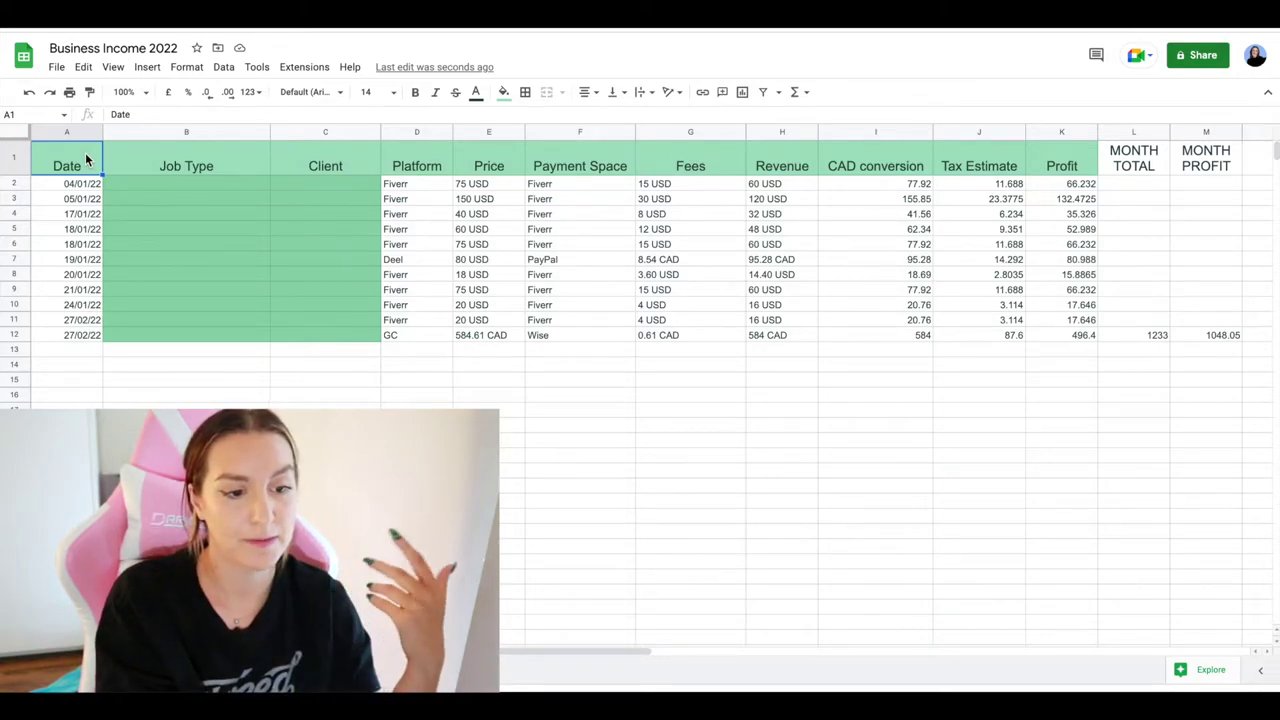
# Step: Examine the column headers of the Business Income 2022 sheet, from Job Type and Client through Profit, plus the two monthly summary columns
pyautogui.click(1129, 164)
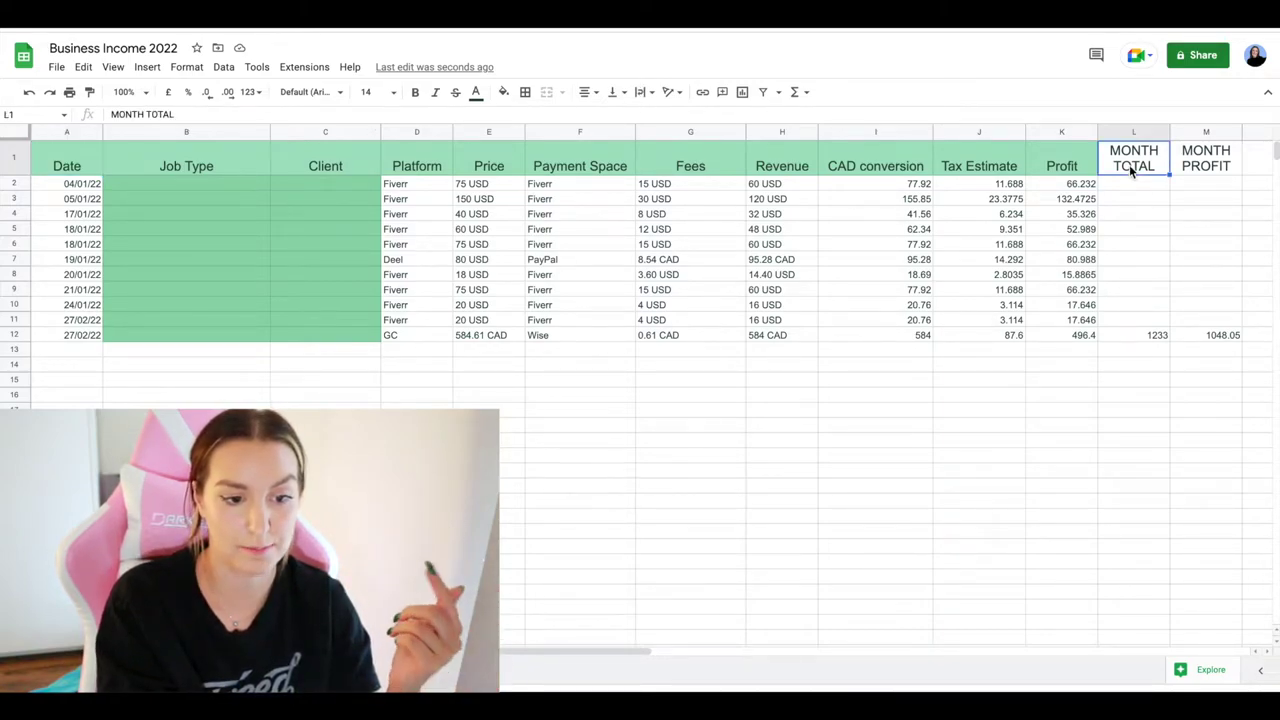
pyautogui.click(1186, 167)
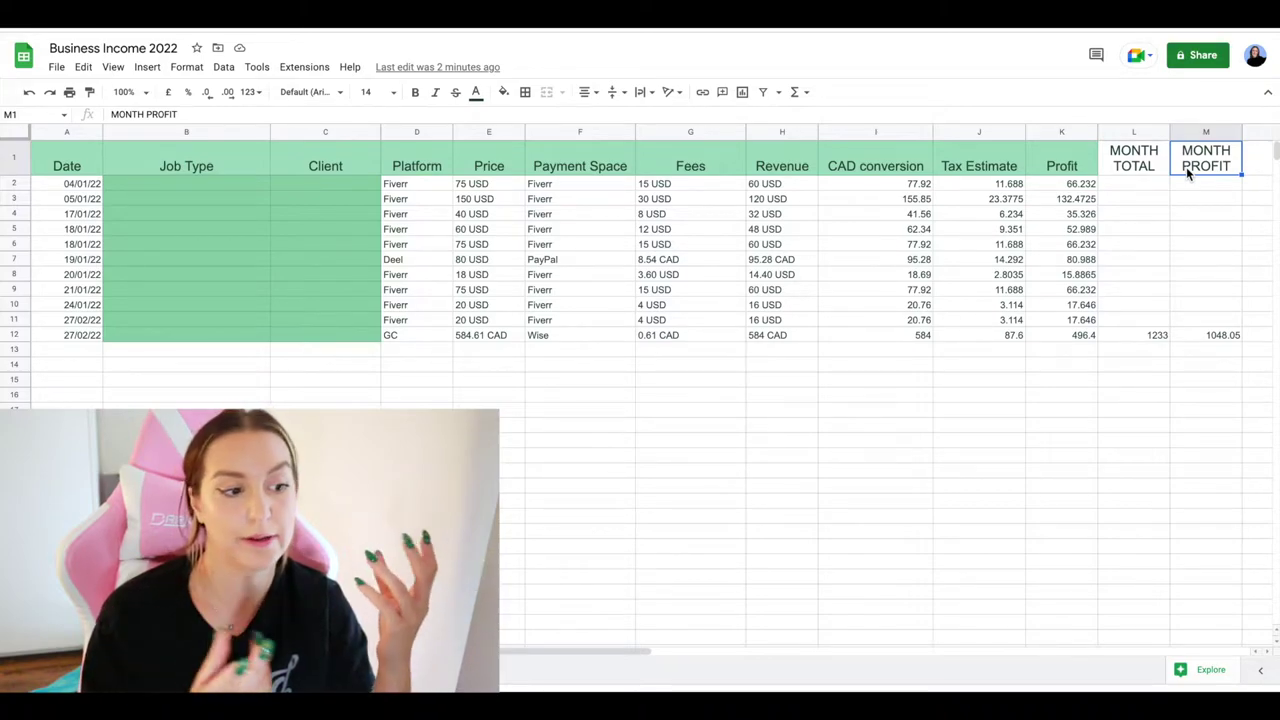
pyautogui.click(172, 186)
pyautogui.click(176, 162)
pyautogui.click(290, 158)
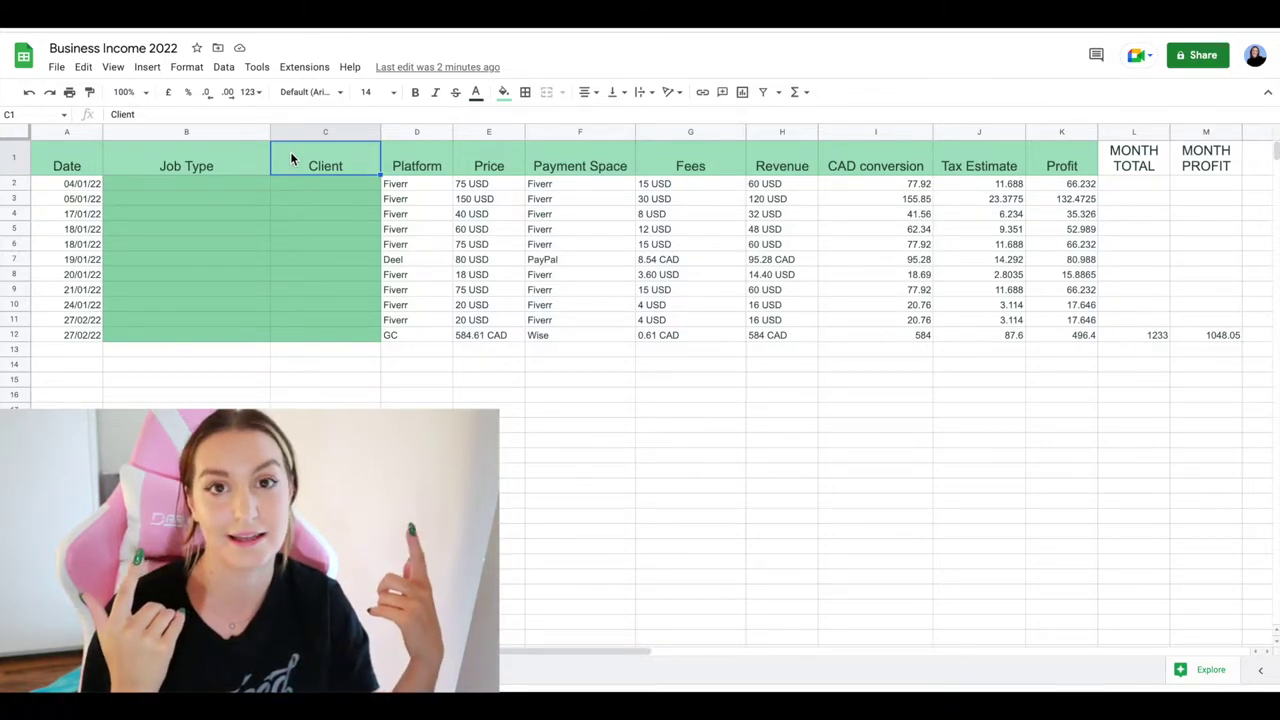
pyautogui.click(420, 165)
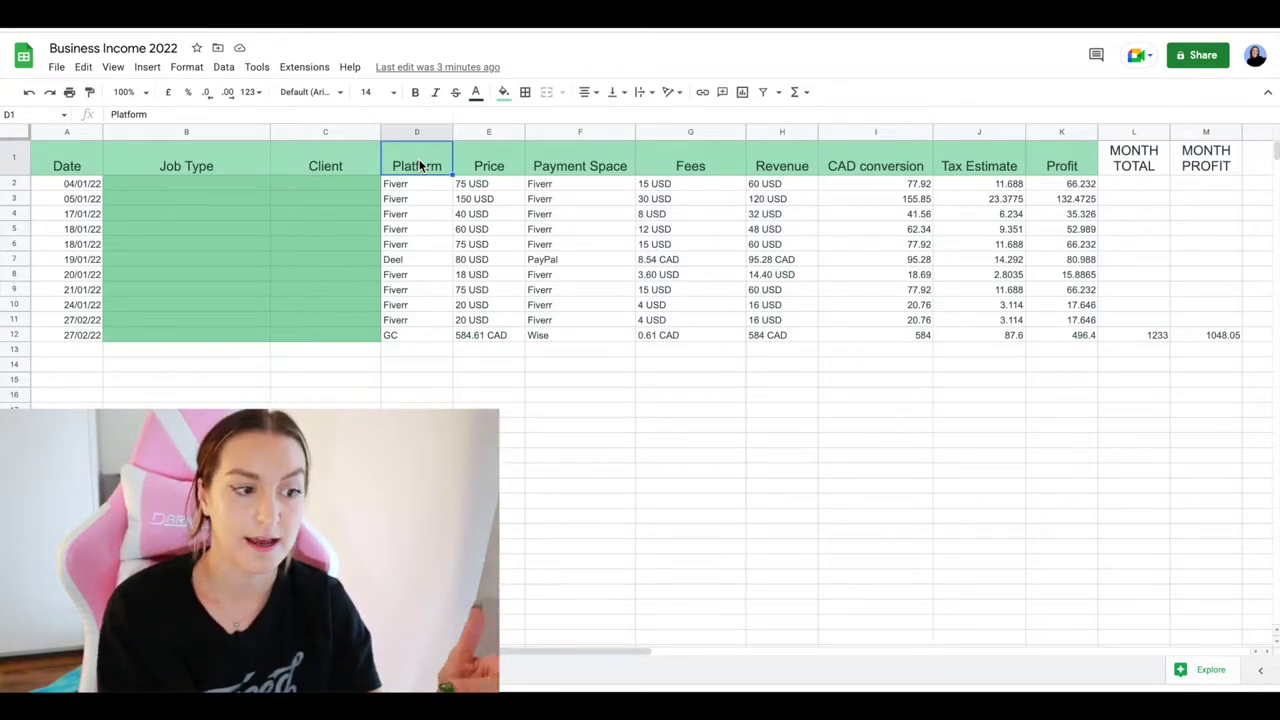
pyautogui.click(573, 168)
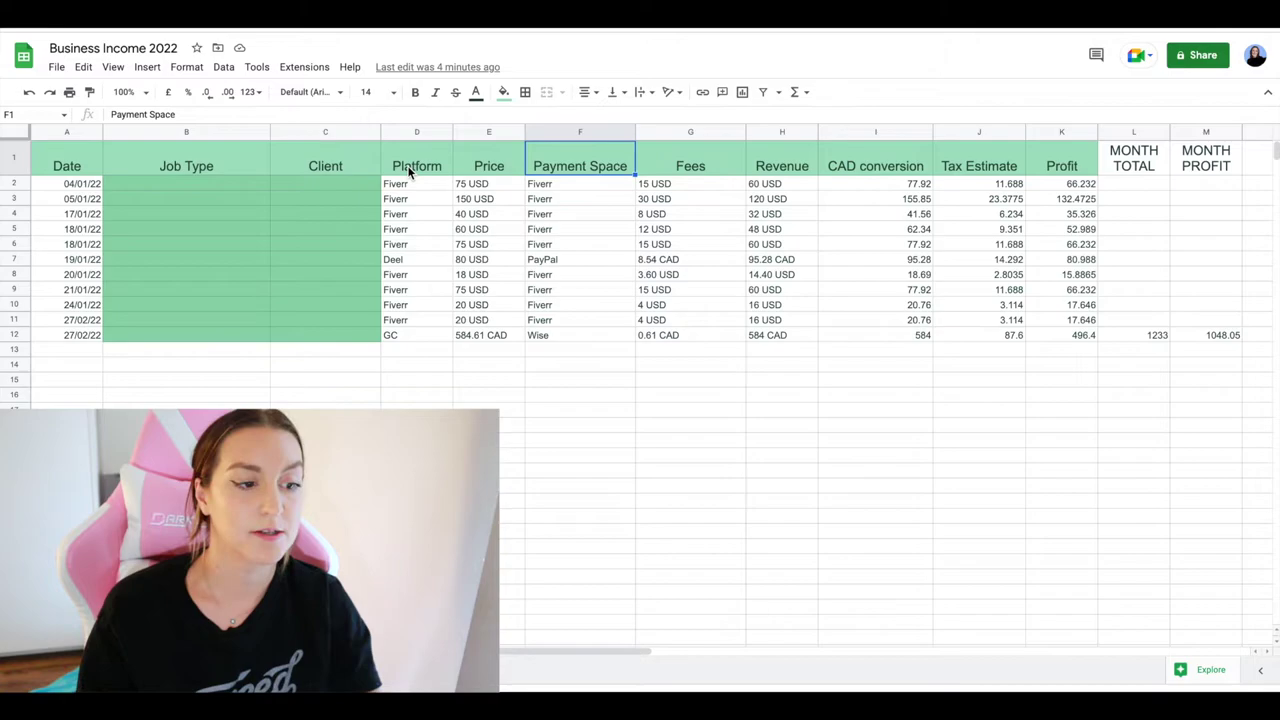
pyautogui.click(479, 166)
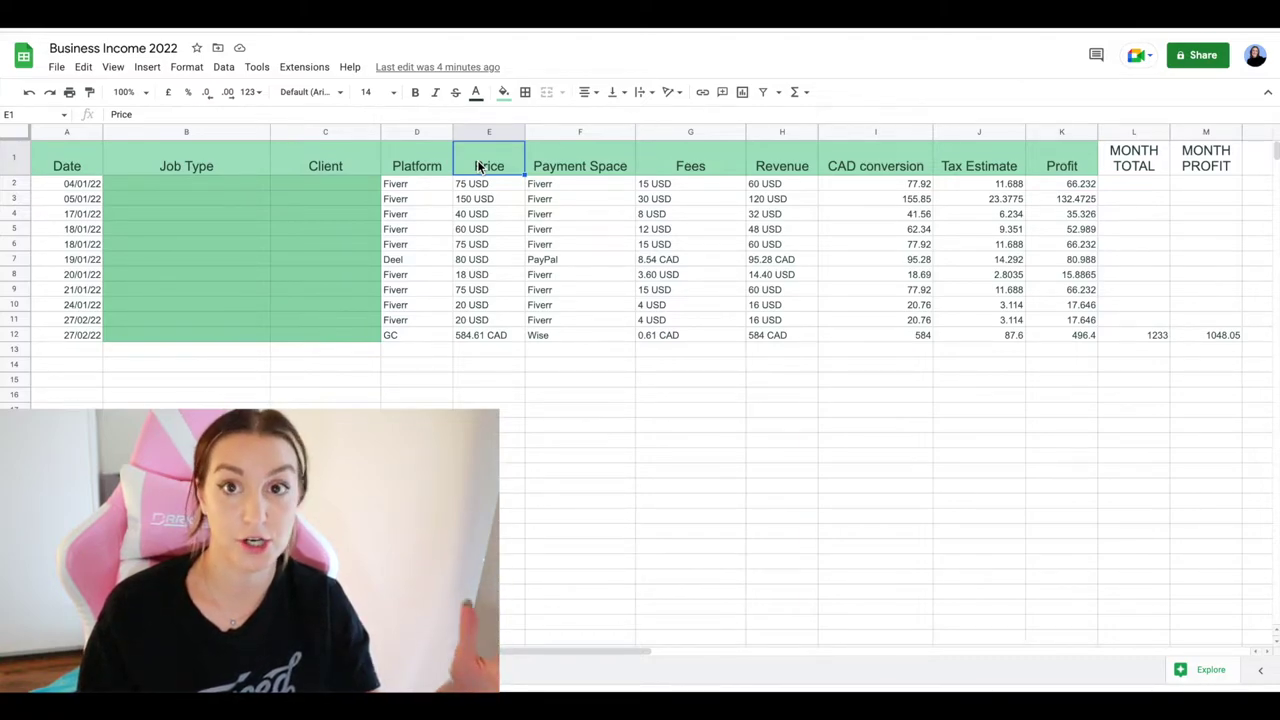
pyautogui.click(571, 164)
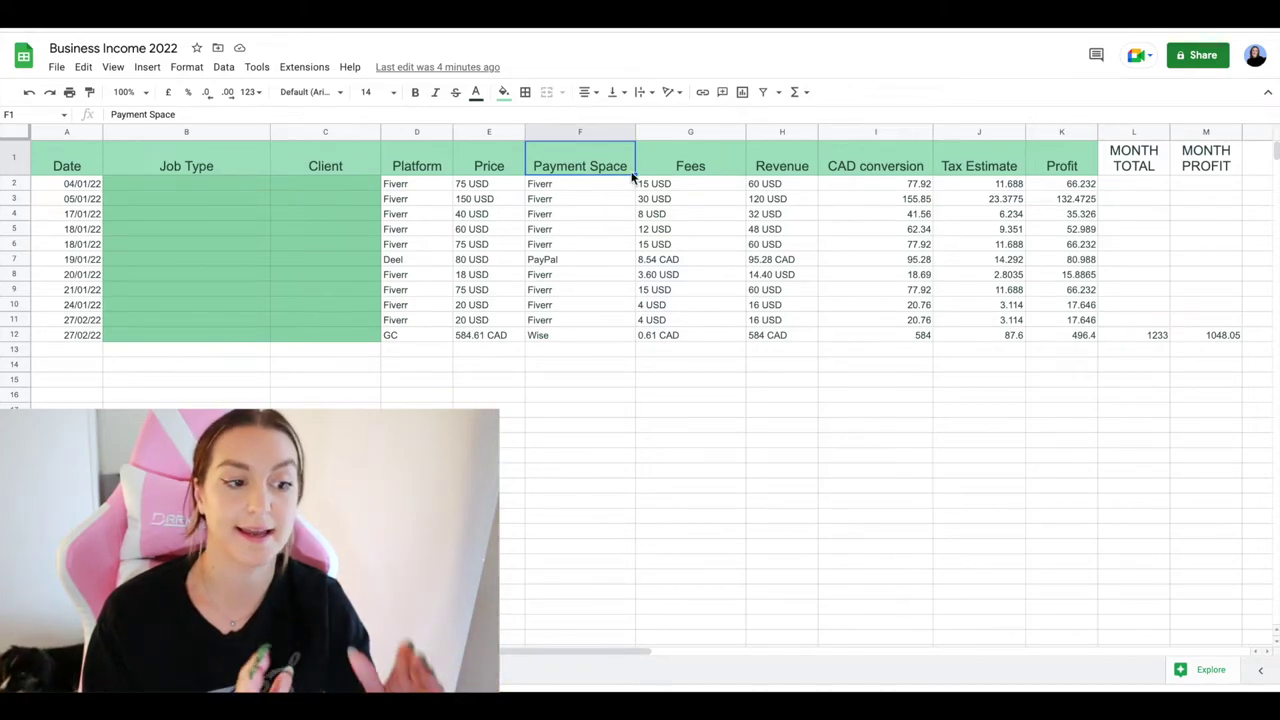
pyautogui.click(686, 172)
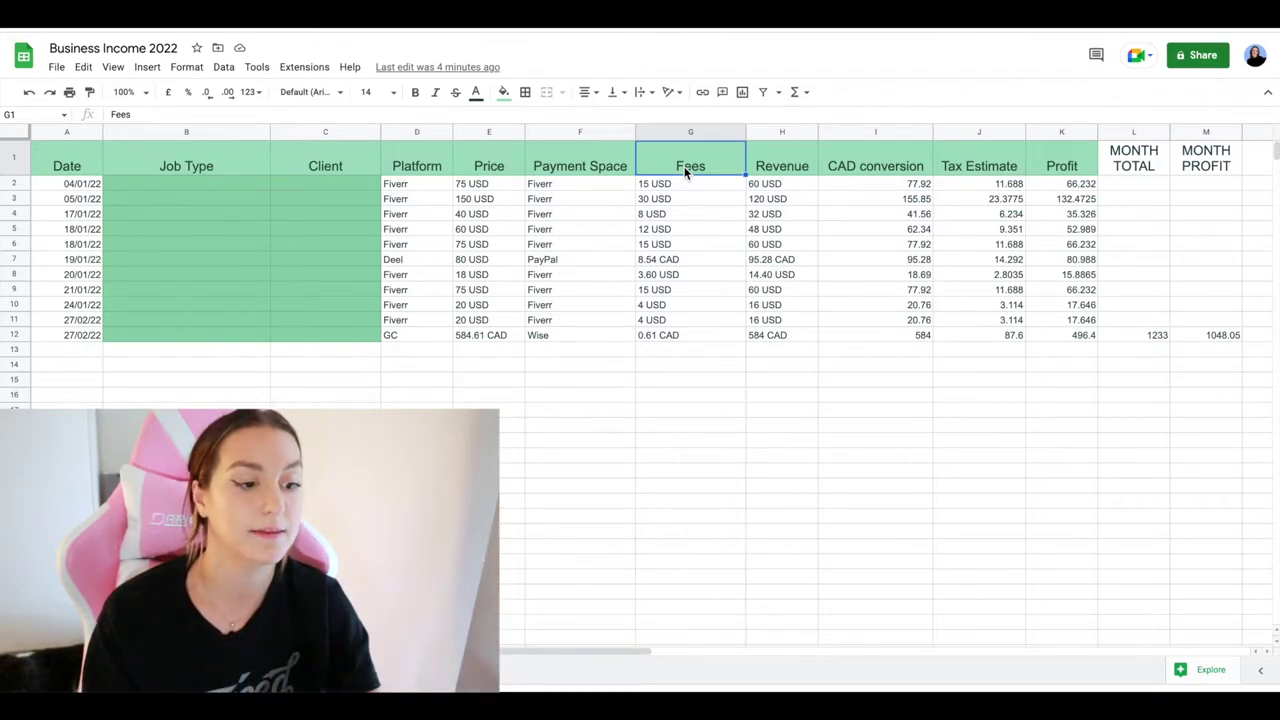
pyautogui.click(776, 171)
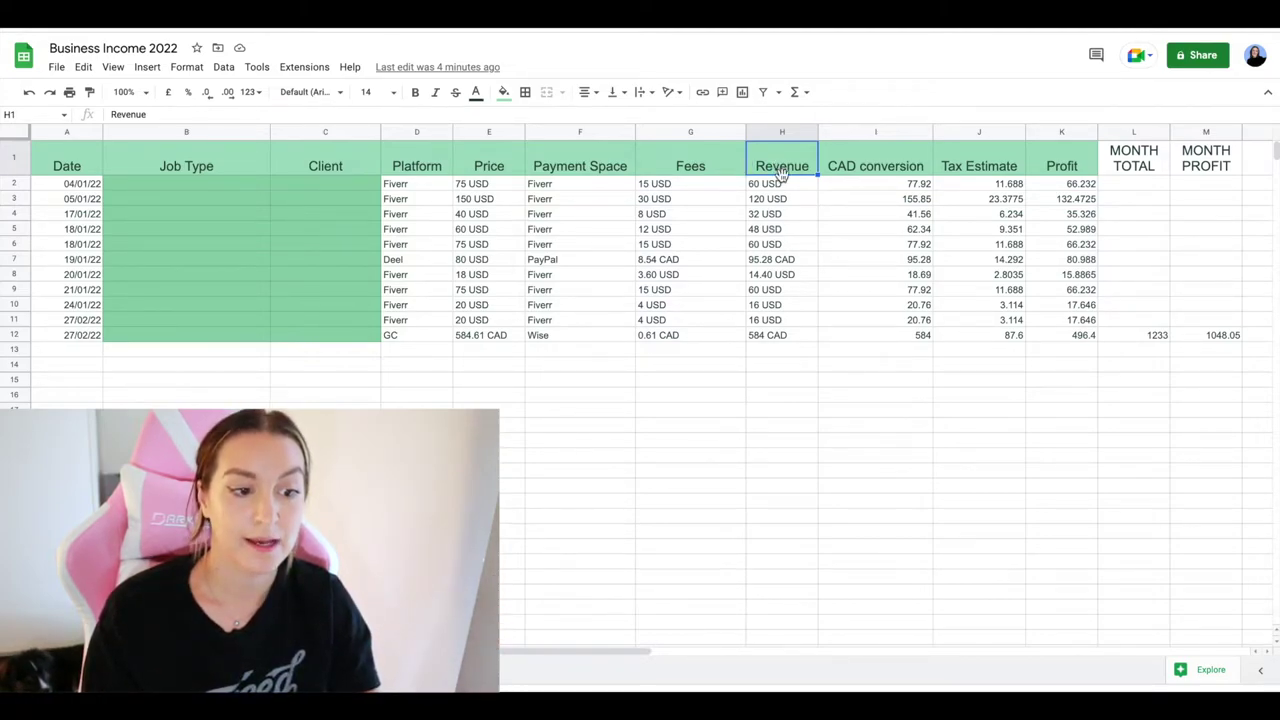
pyautogui.click(867, 162)
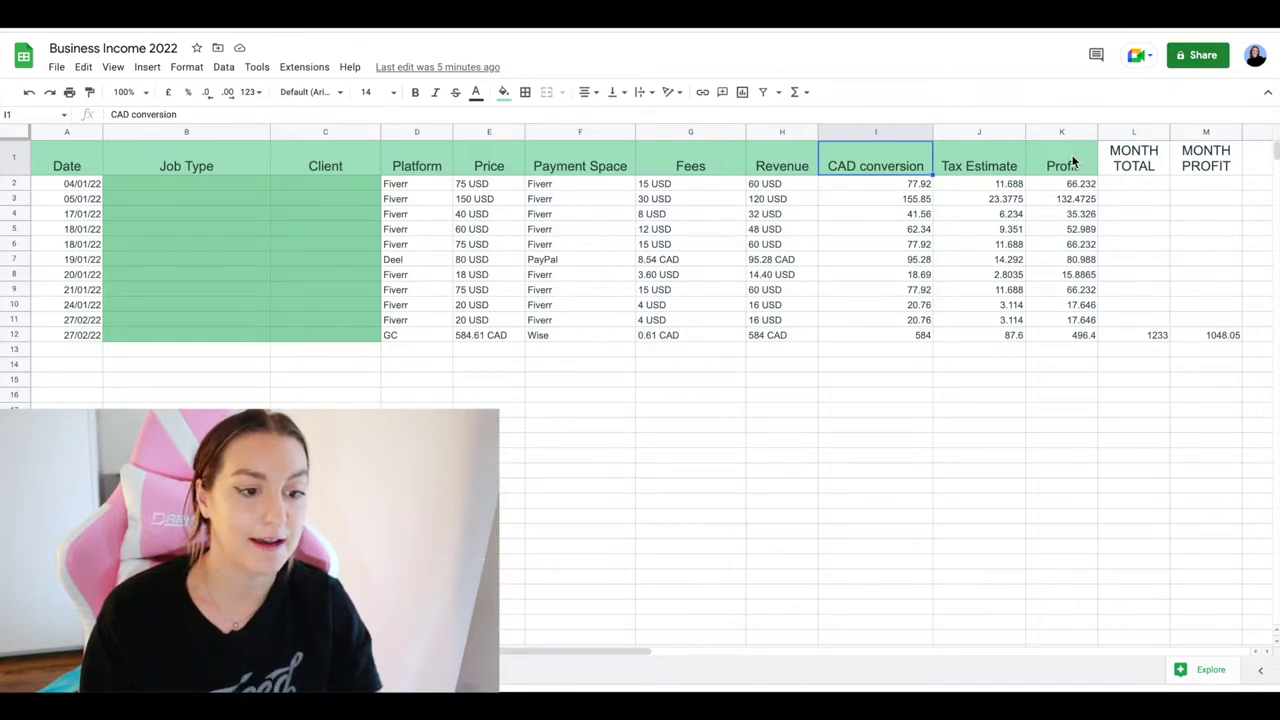
pyautogui.click(948, 166)
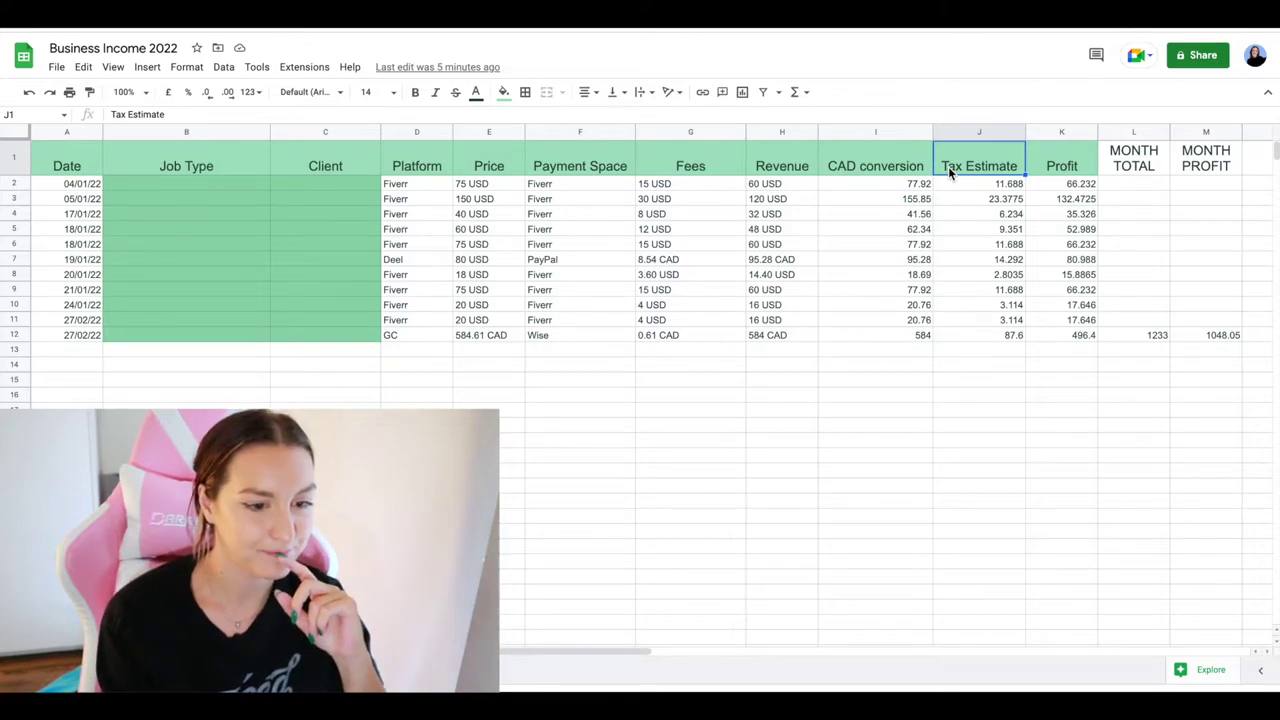
pyautogui.click(1063, 170)
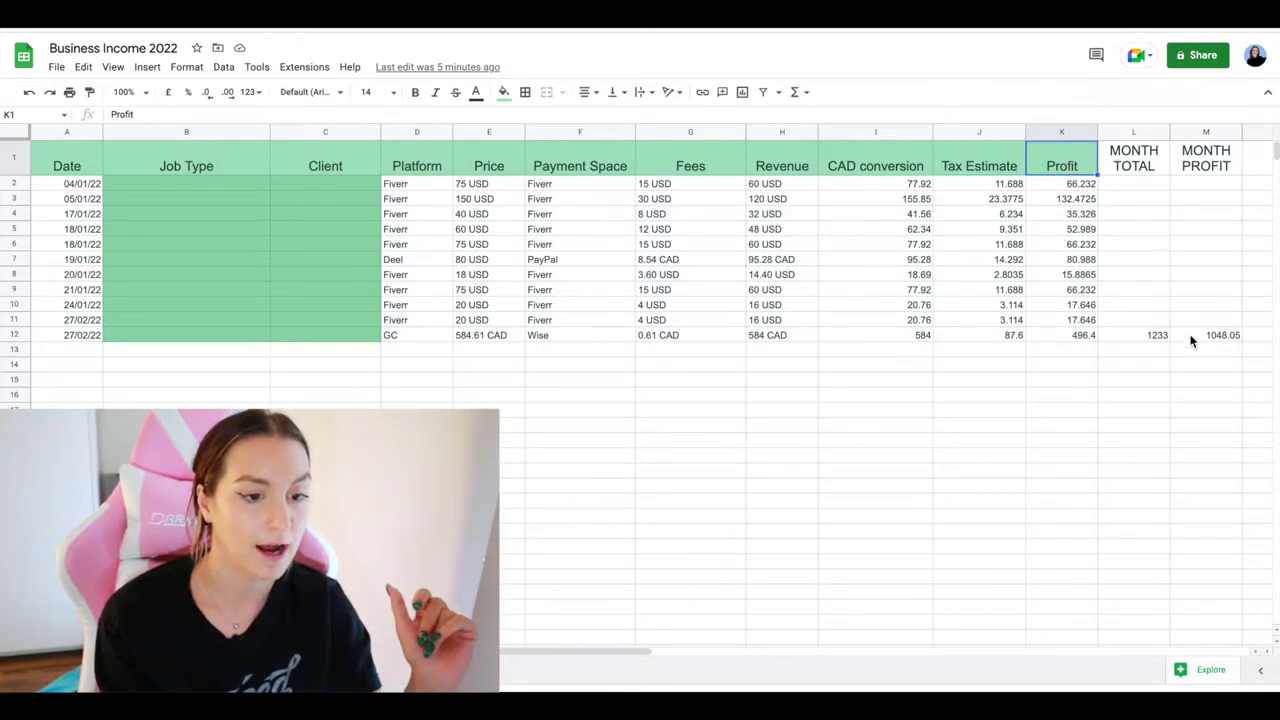
# Step: Add the header TAXES TO SAVE in cell N1, beside the MONTH PROFIT column
pyautogui.hscroll(2, 1190, 340)
pyautogui.click(1201, 170)
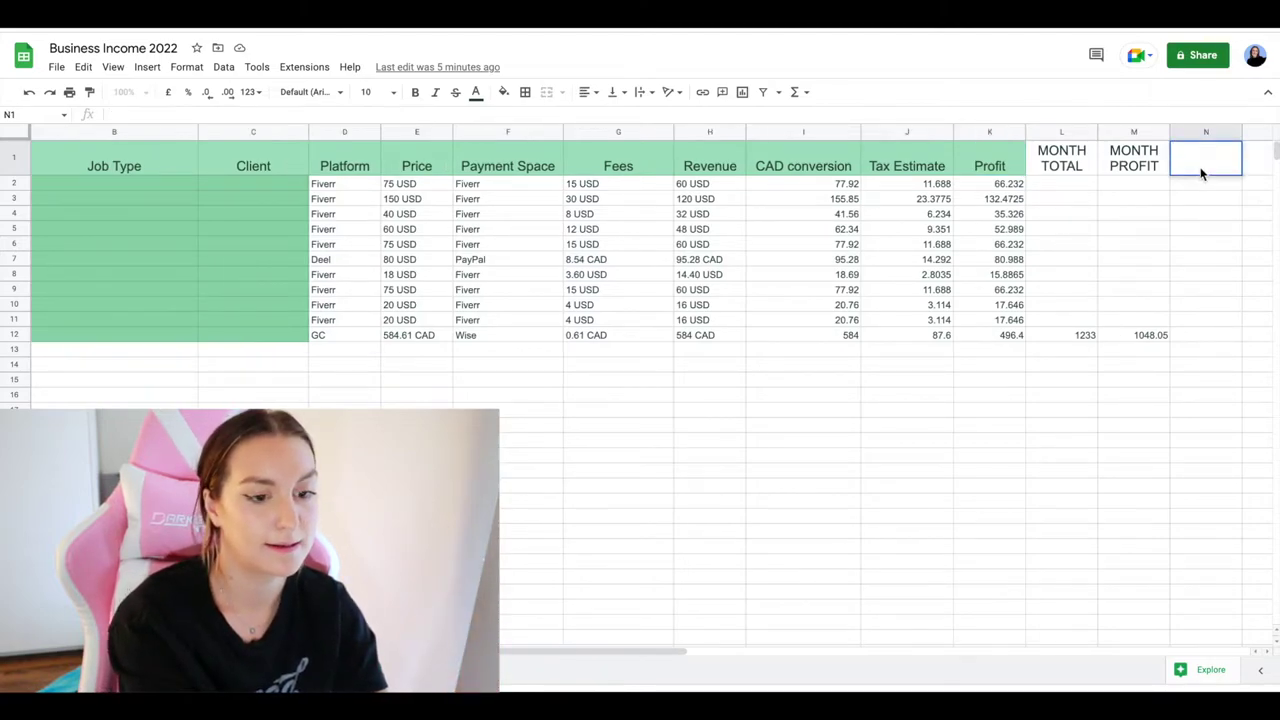
pyautogui.write('TAXE')
pyautogui.press('BackSpace')
pyautogui.press('BackSpace')
pyautogui.write('XES TO SAVE')
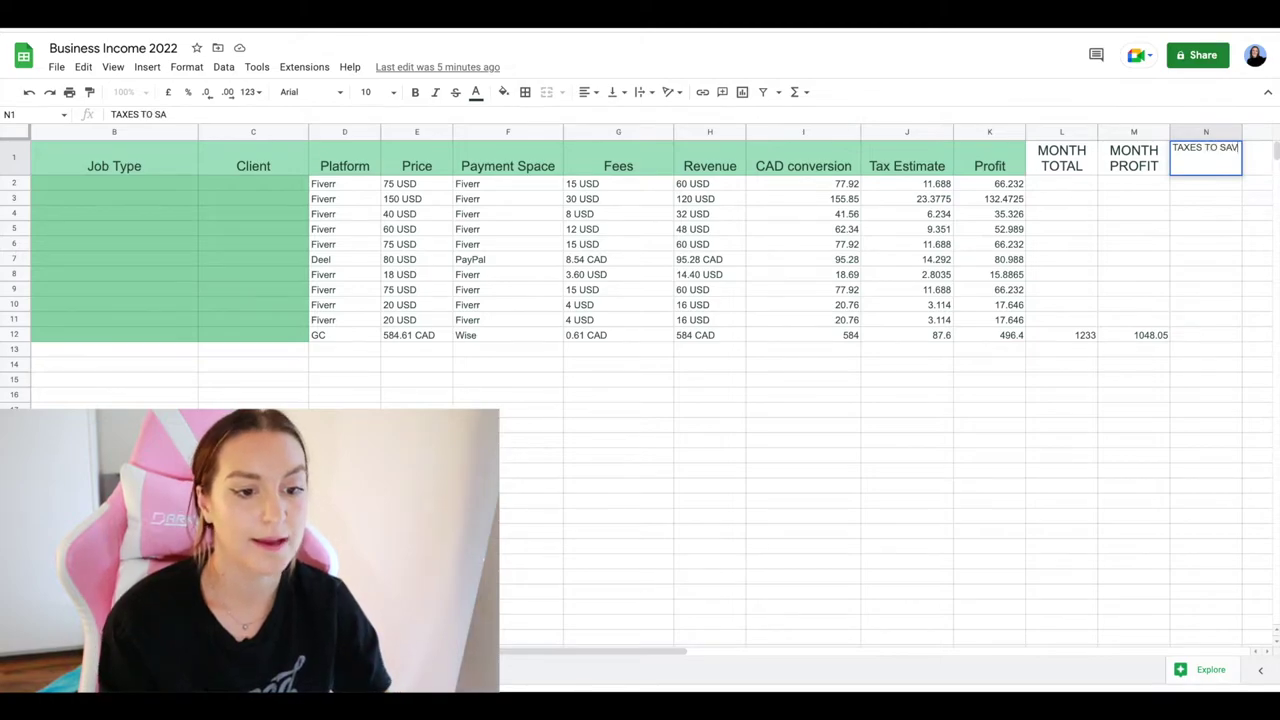
pyautogui.press('Return')
# Step: Format the TAXES TO SAVE header with wrapped text, centre alignment and font size 14
pyautogui.click(1232, 168)
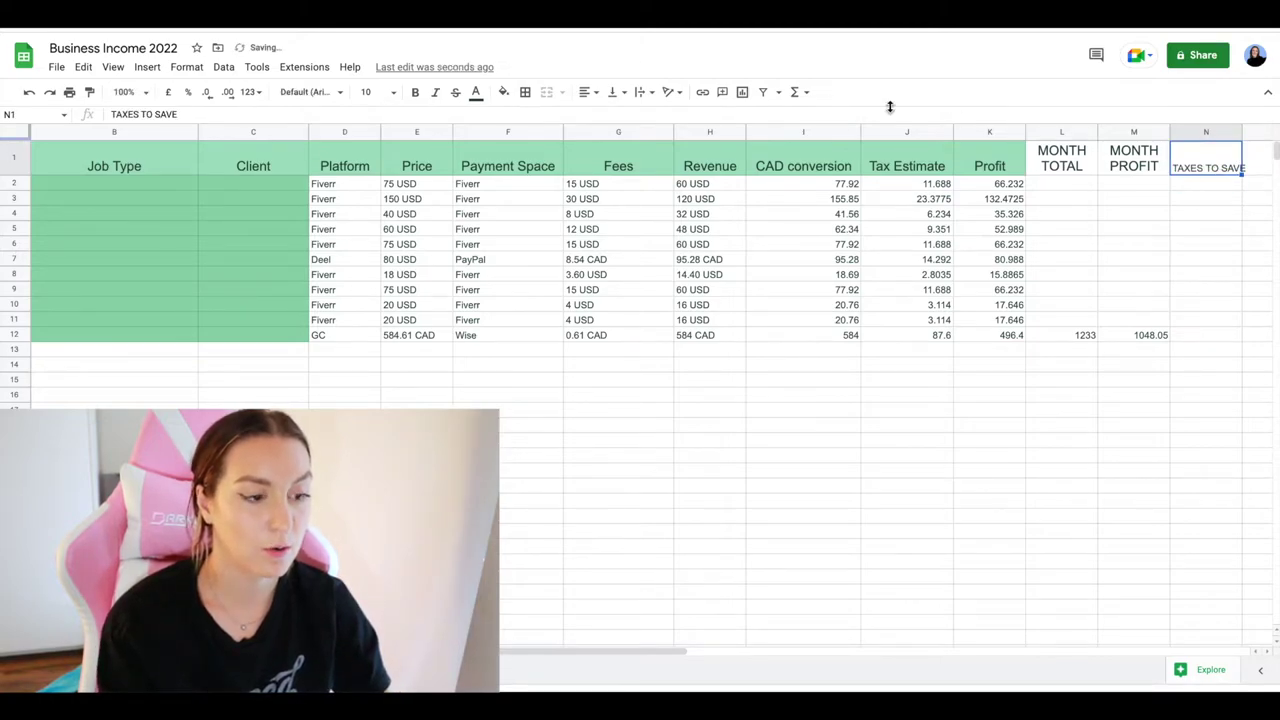
pyautogui.click(642, 92)
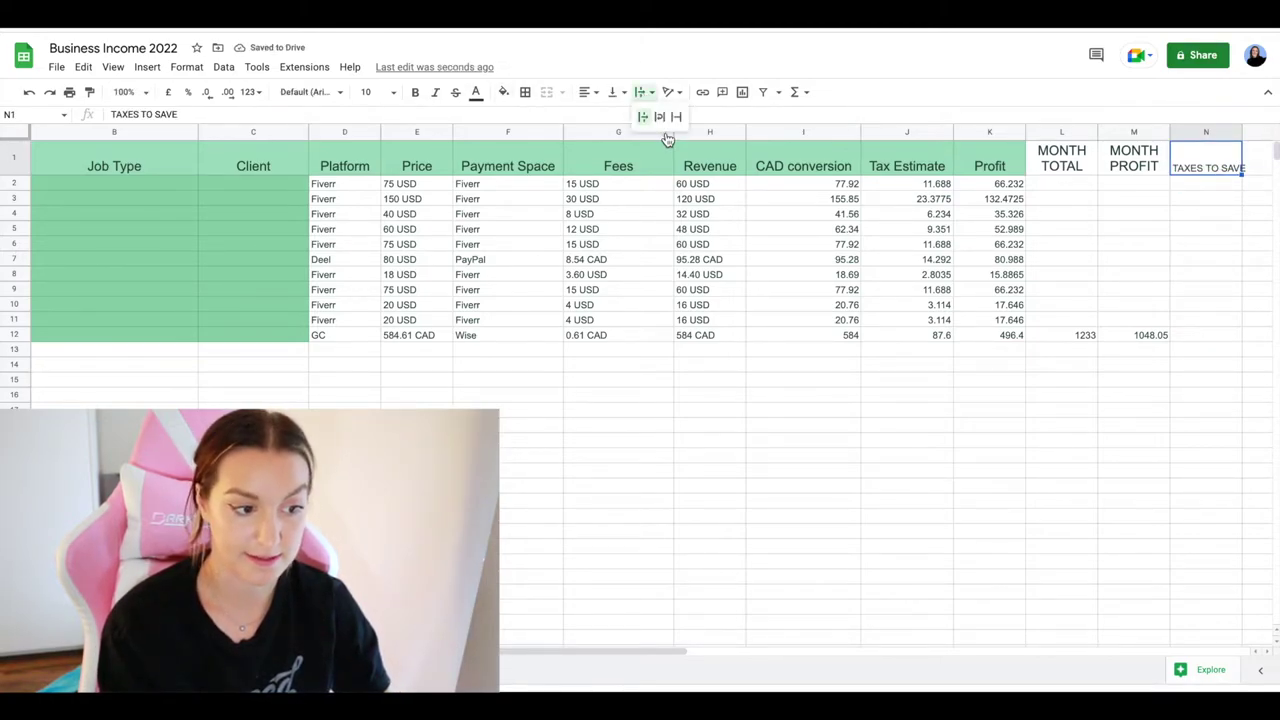
pyautogui.click(659, 117)
pyautogui.click(586, 92)
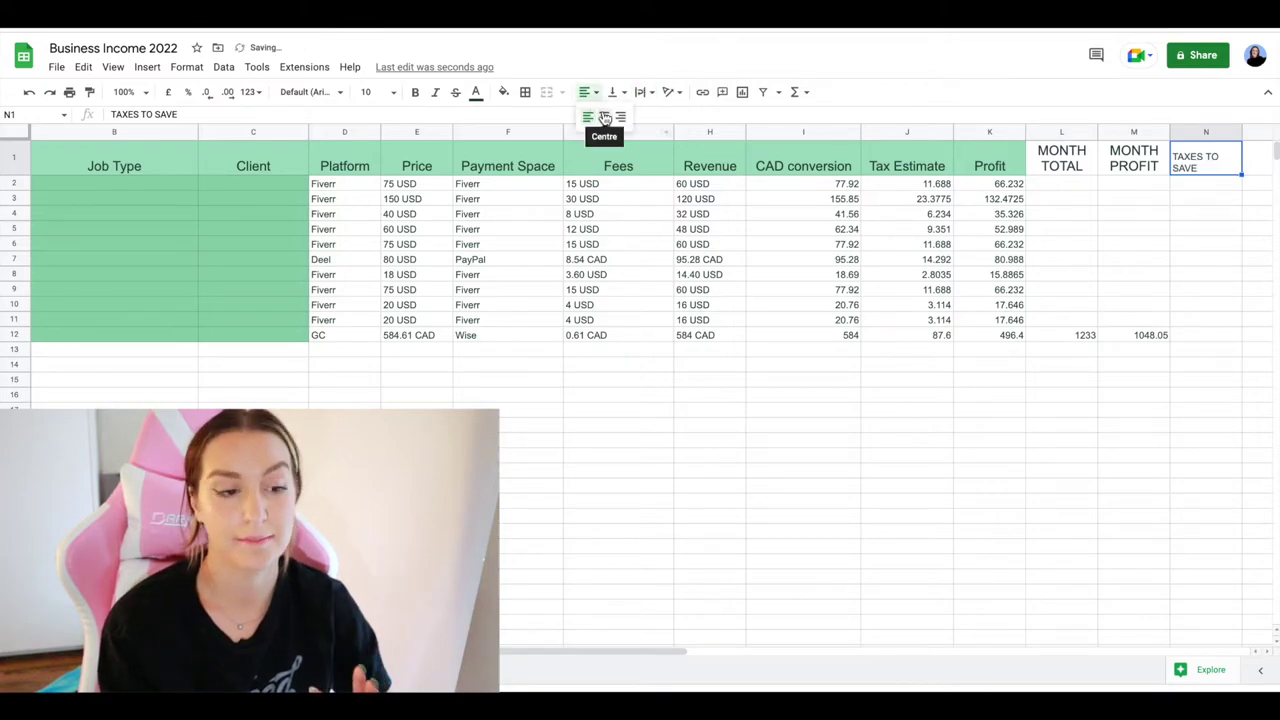
pyautogui.click(603, 114)
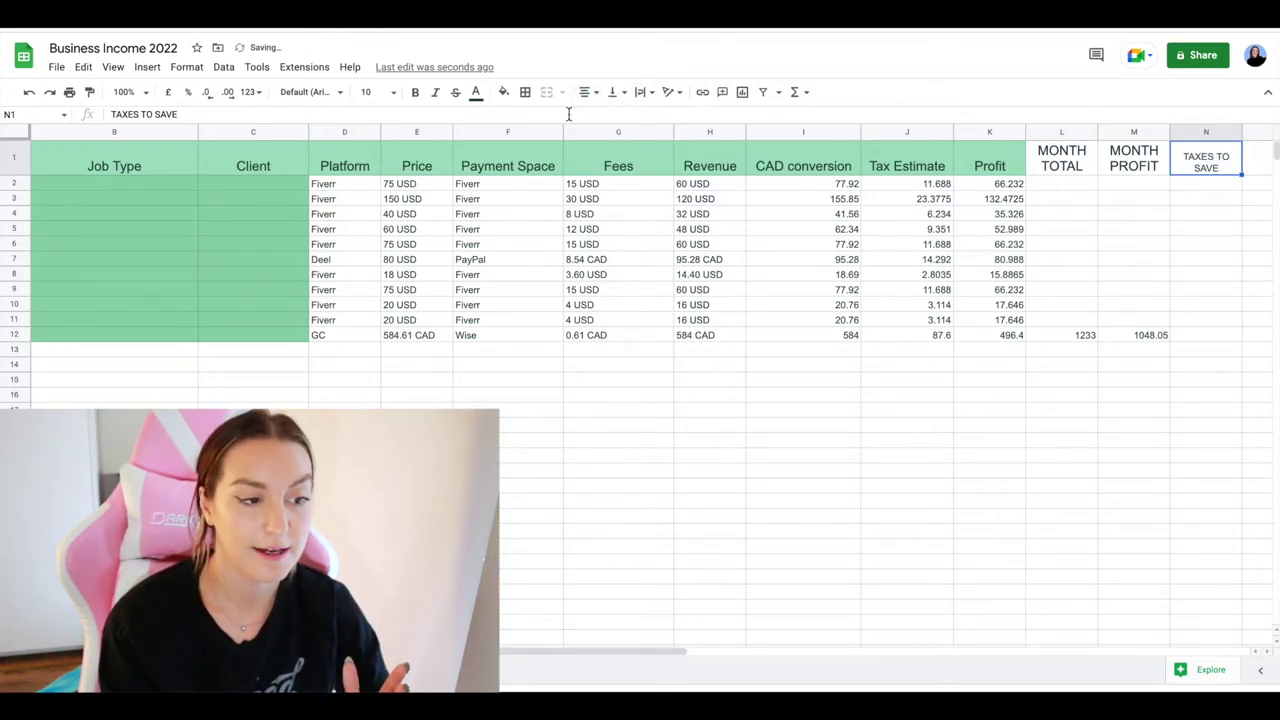
pyautogui.click(393, 92)
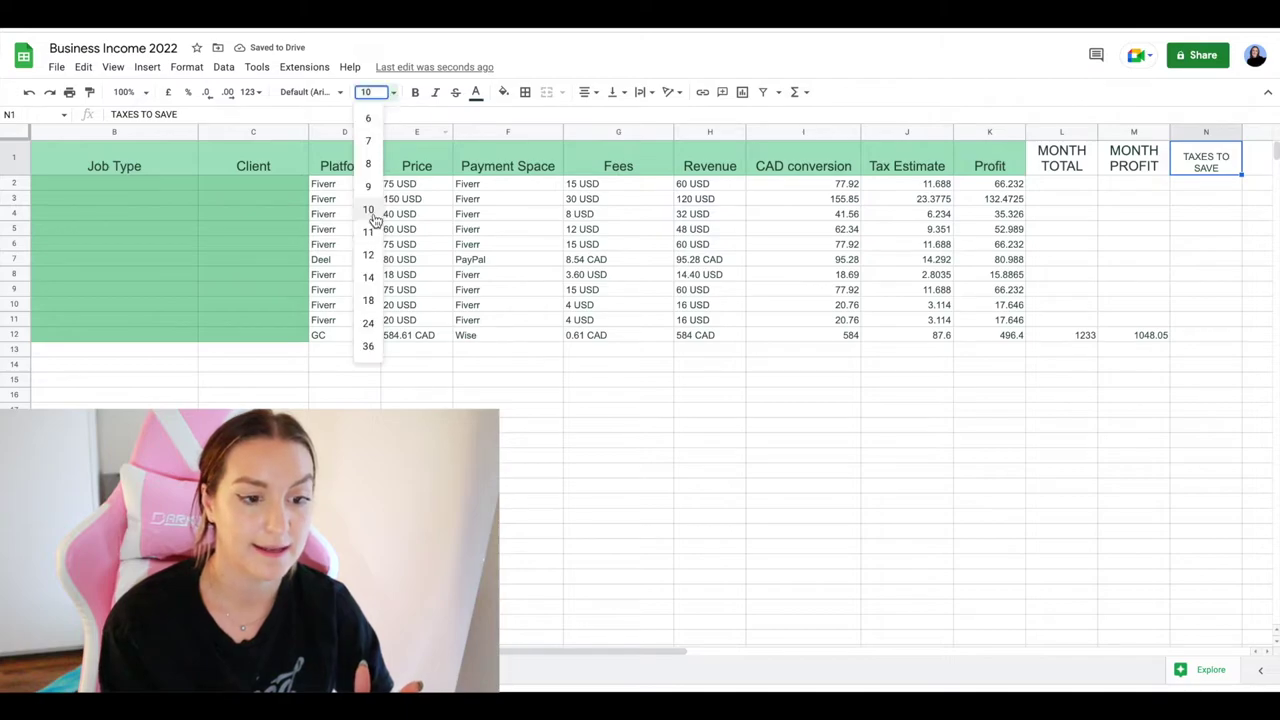
pyautogui.click(369, 277)
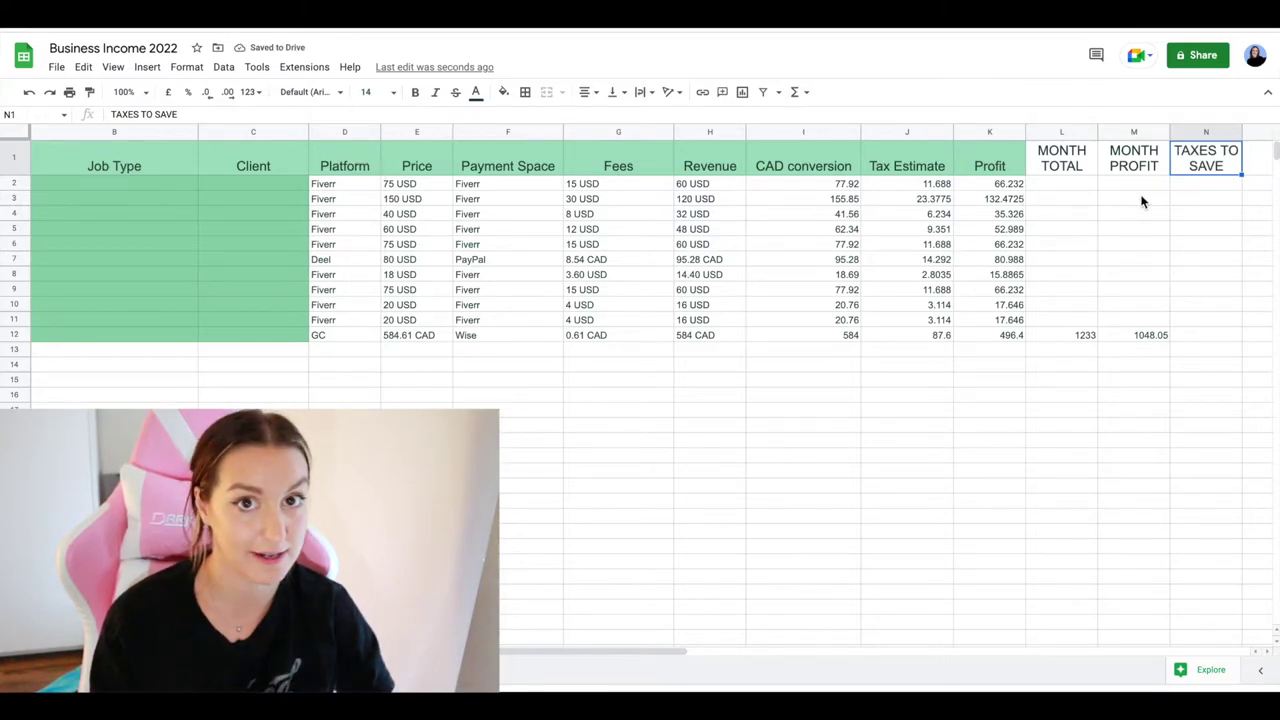
# Step: In cell N12, sum the Tax Estimate values from J2 to J12
pyautogui.click(1192, 336)
pyautogui.write('=sum')
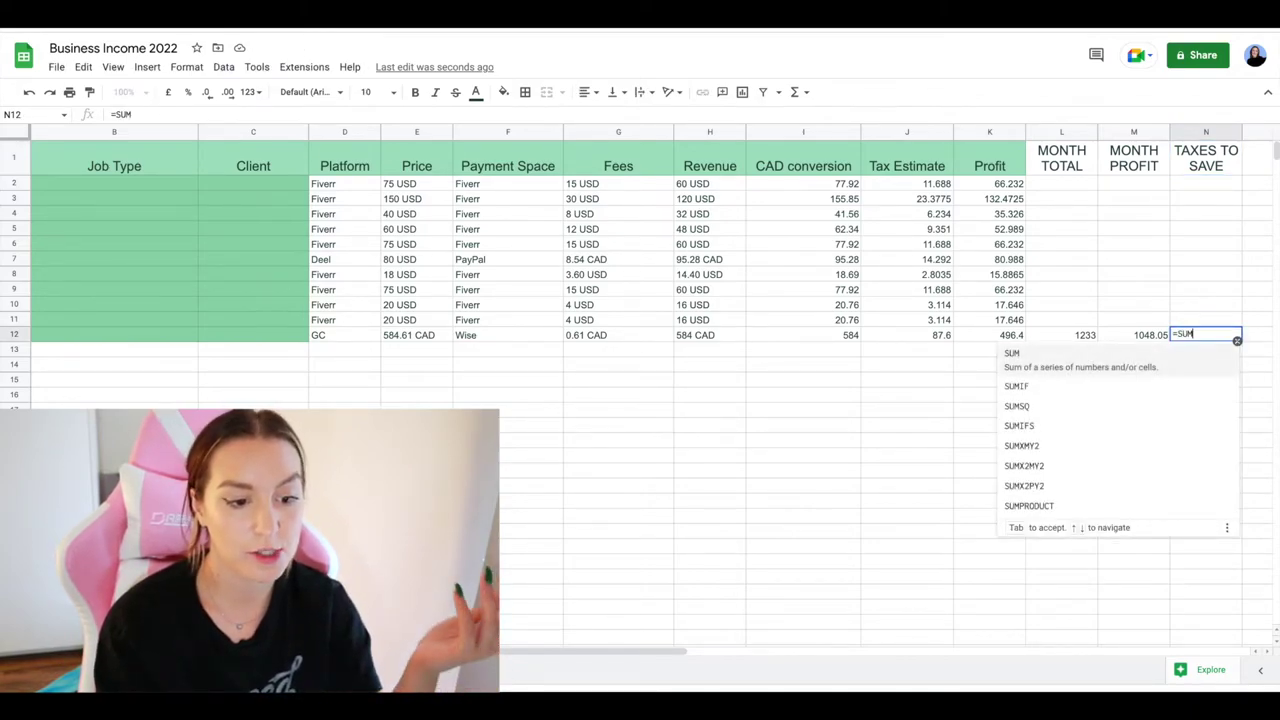
pyautogui.click(1064, 370)
pyautogui.moveTo(915, 180); pyautogui.dragTo(912, 333)
pyautogui.press('Return')
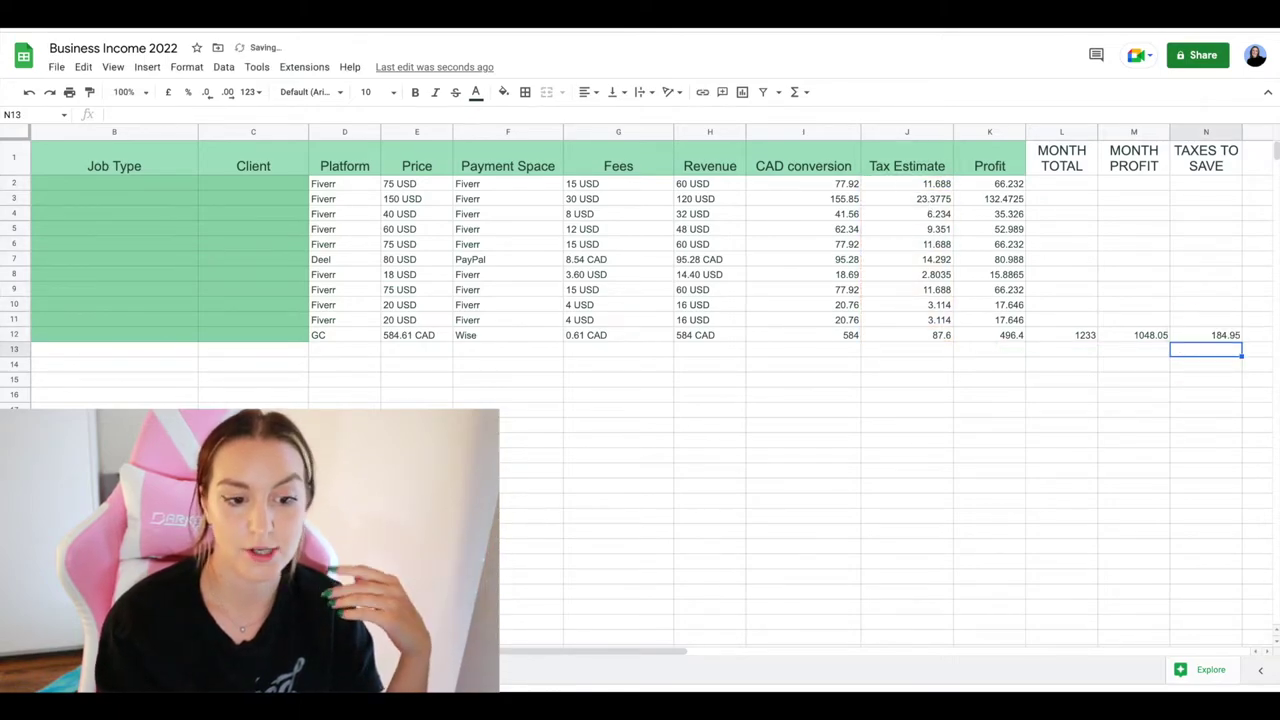
pyautogui.click(1179, 445)
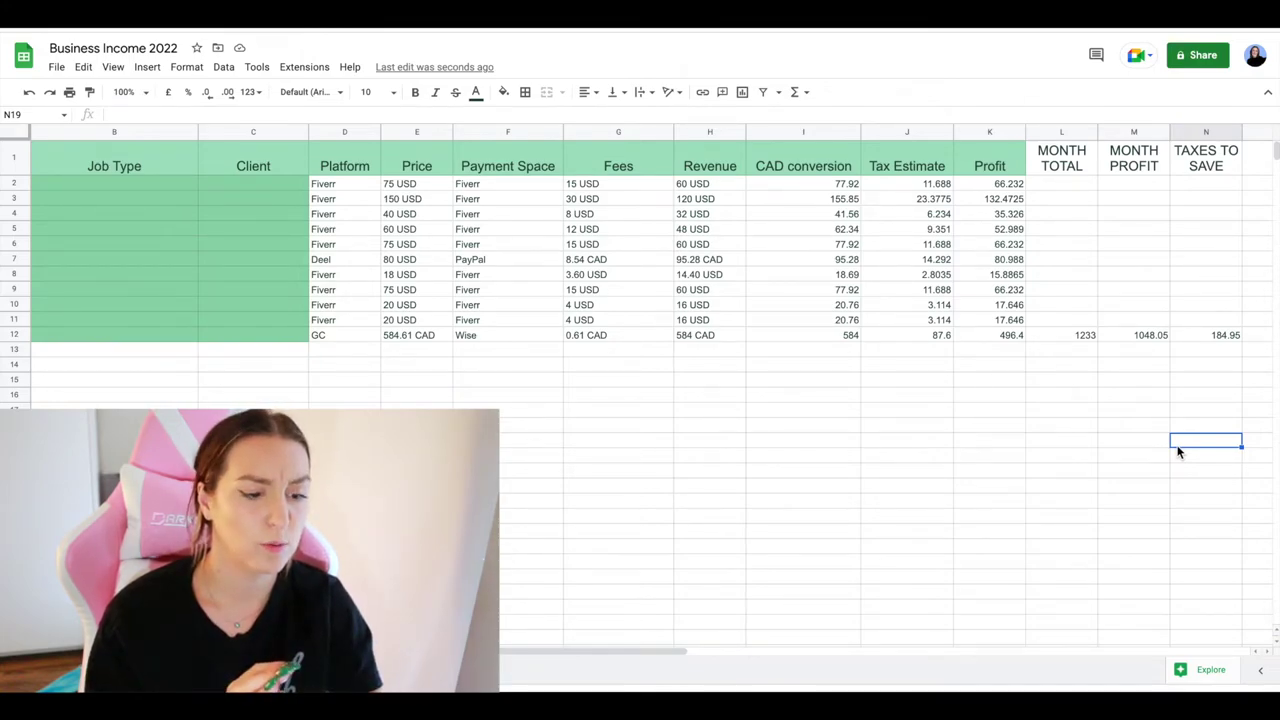
pyautogui.hscroll(3, 1178, 452)
pyautogui.hscroll(-4, 1203, 451)
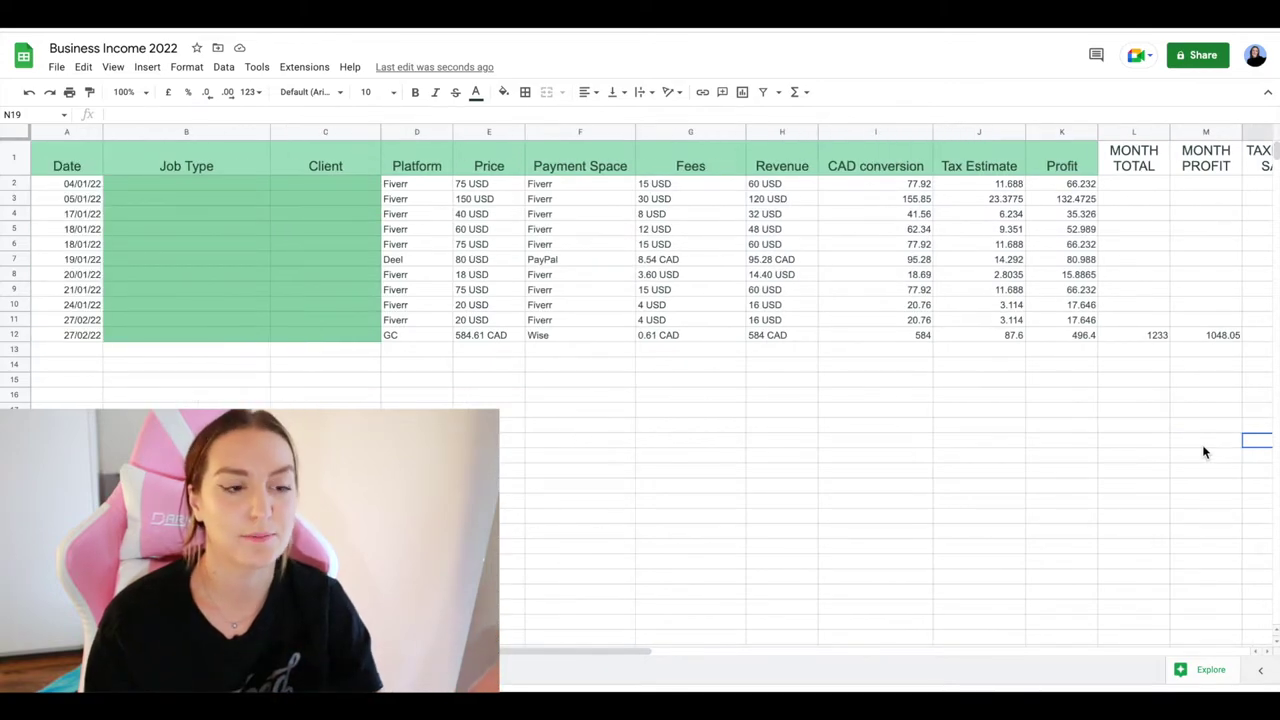
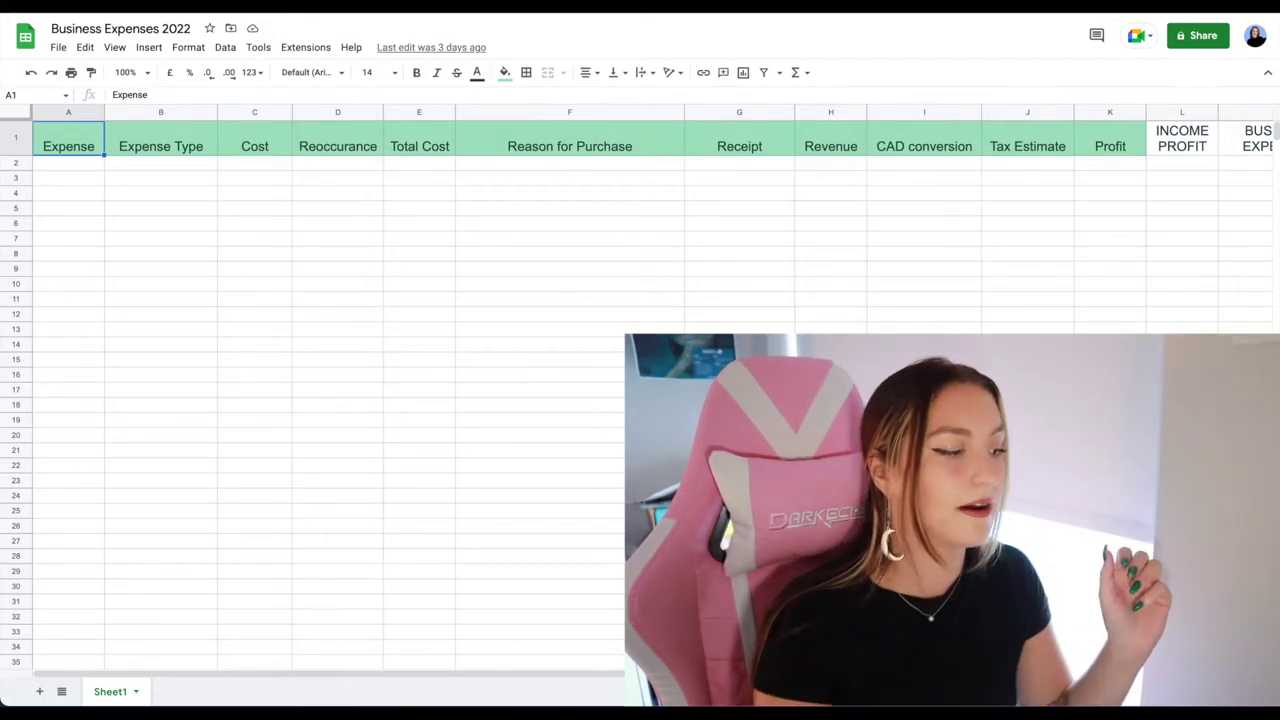
# Step: In row 2 of the Business Expenses 2022 sheet, enter Canva as the expense and Software as its expense type
pyautogui.click(62, 172)
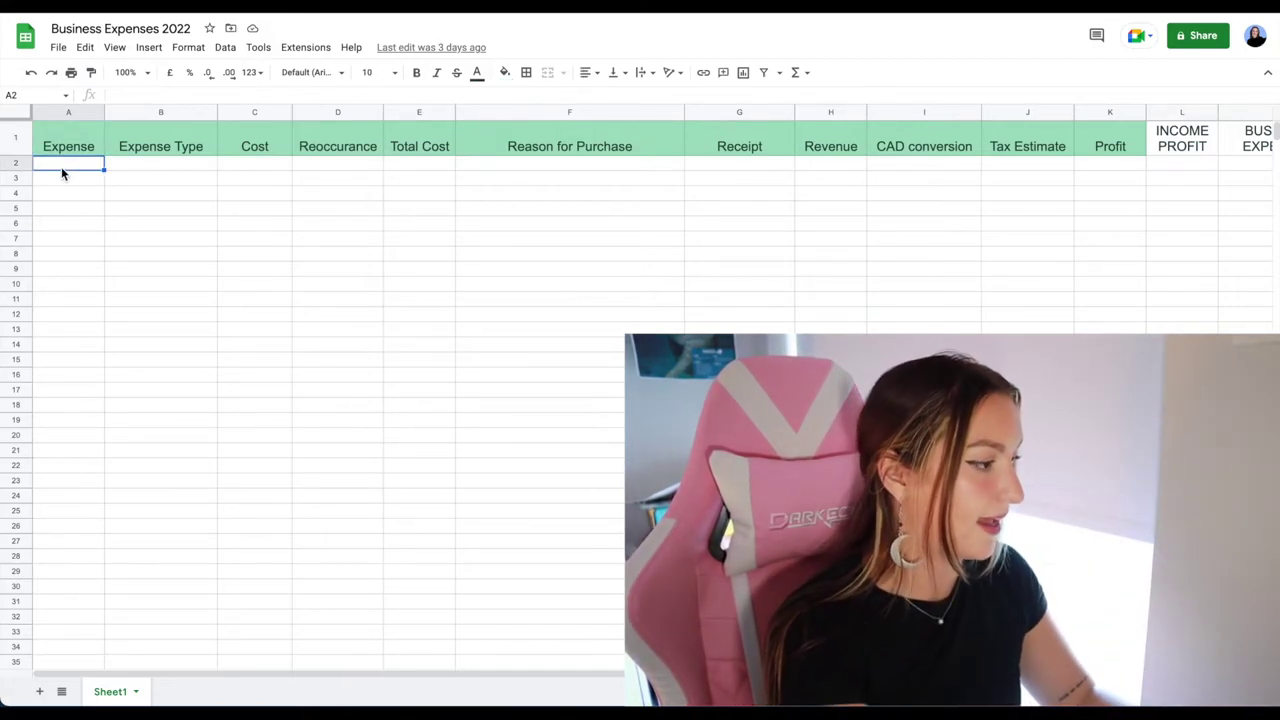
pyautogui.write('Canva')
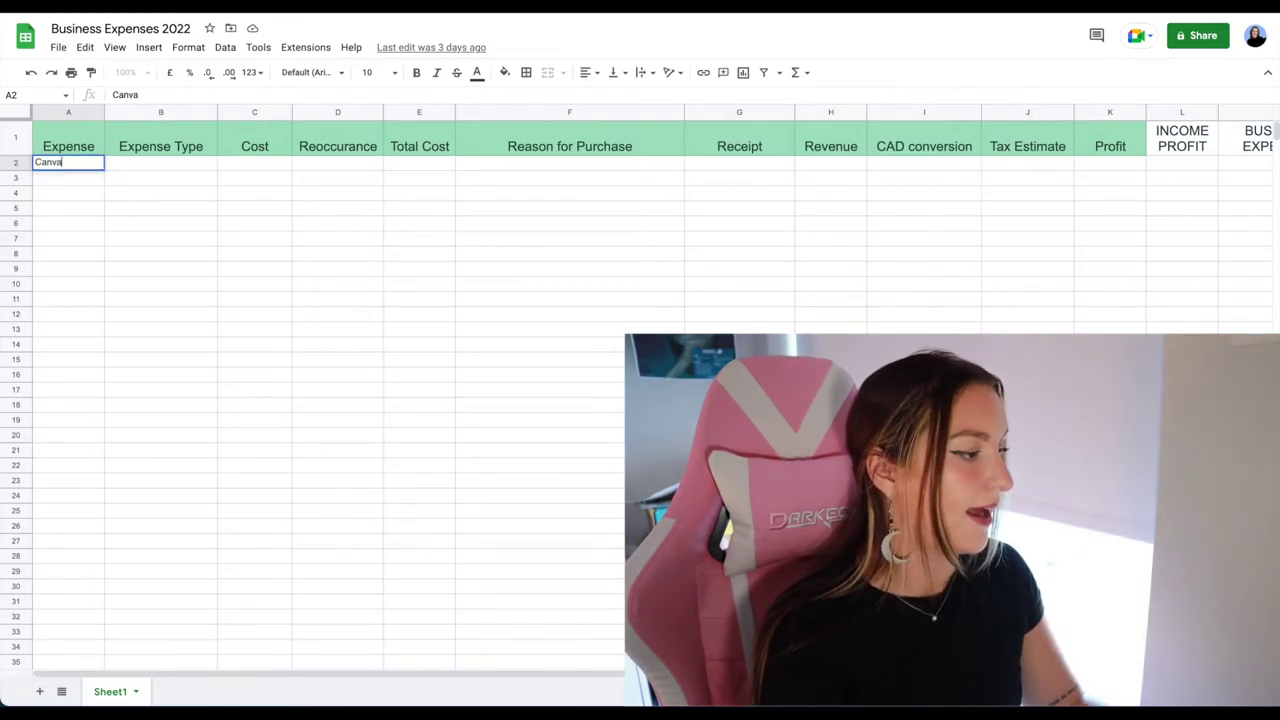
pyautogui.click(133, 166)
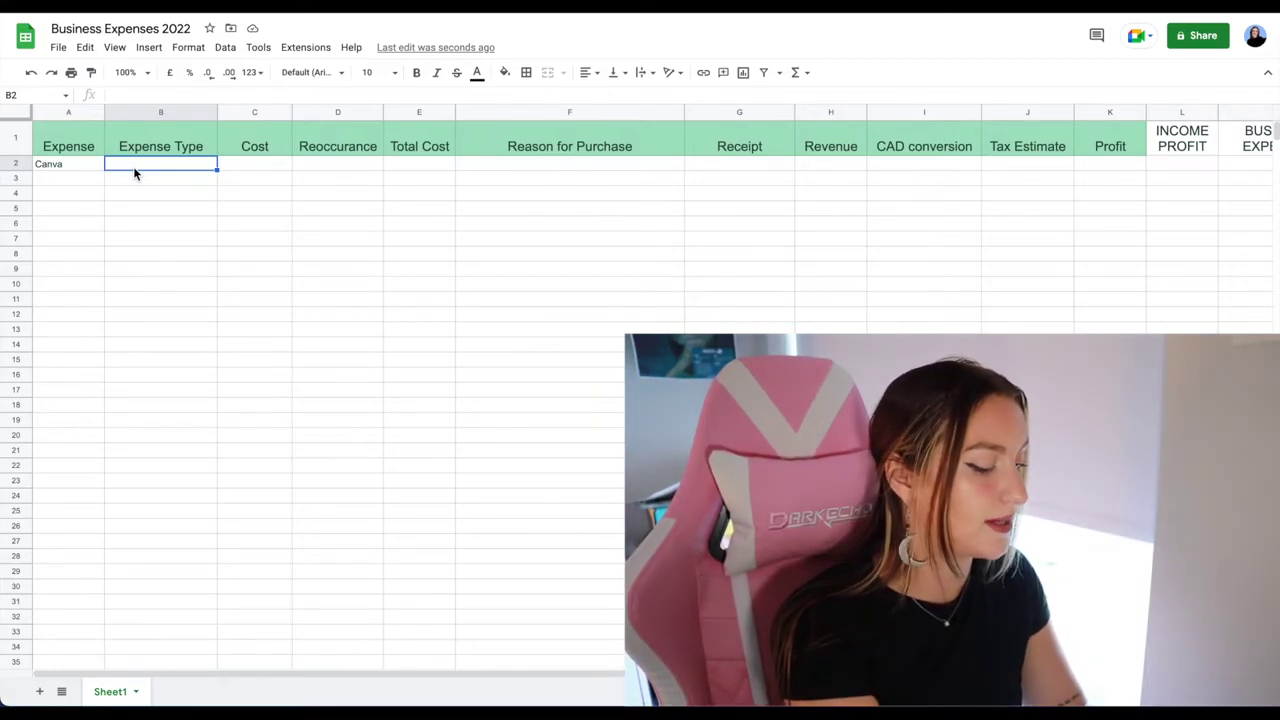
pyautogui.write('Softwa')
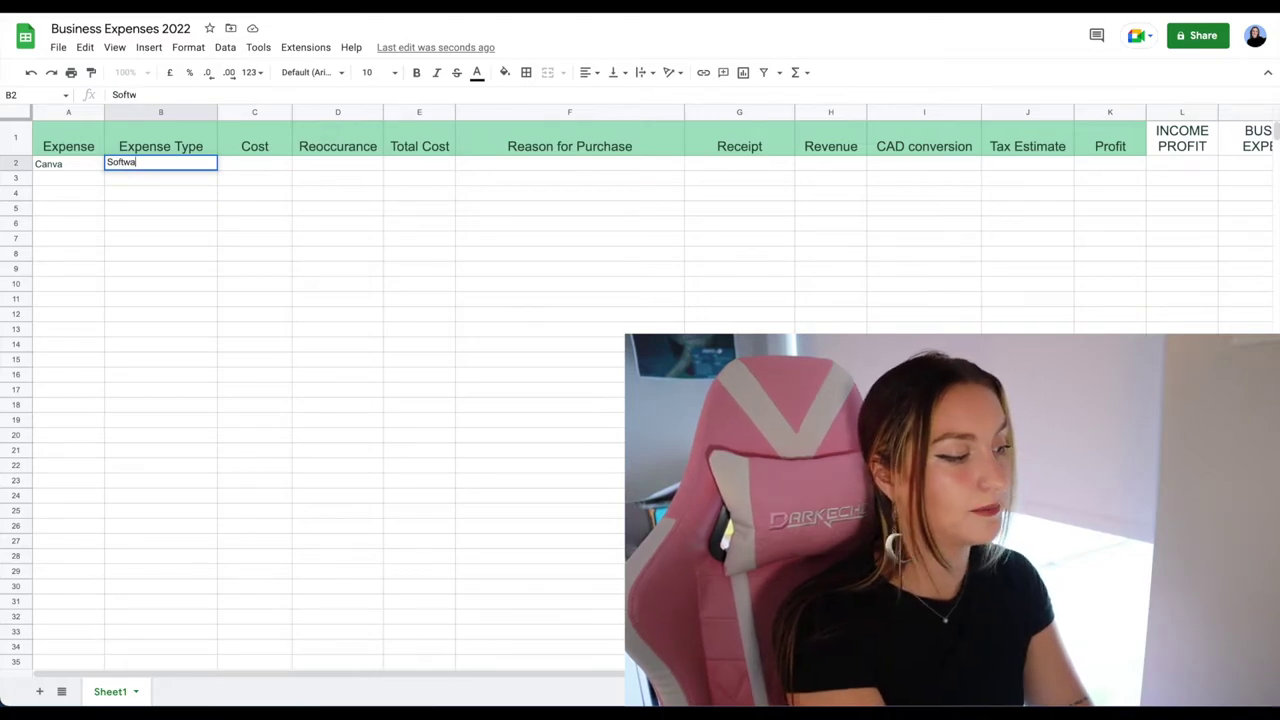
pyautogui.write('re')
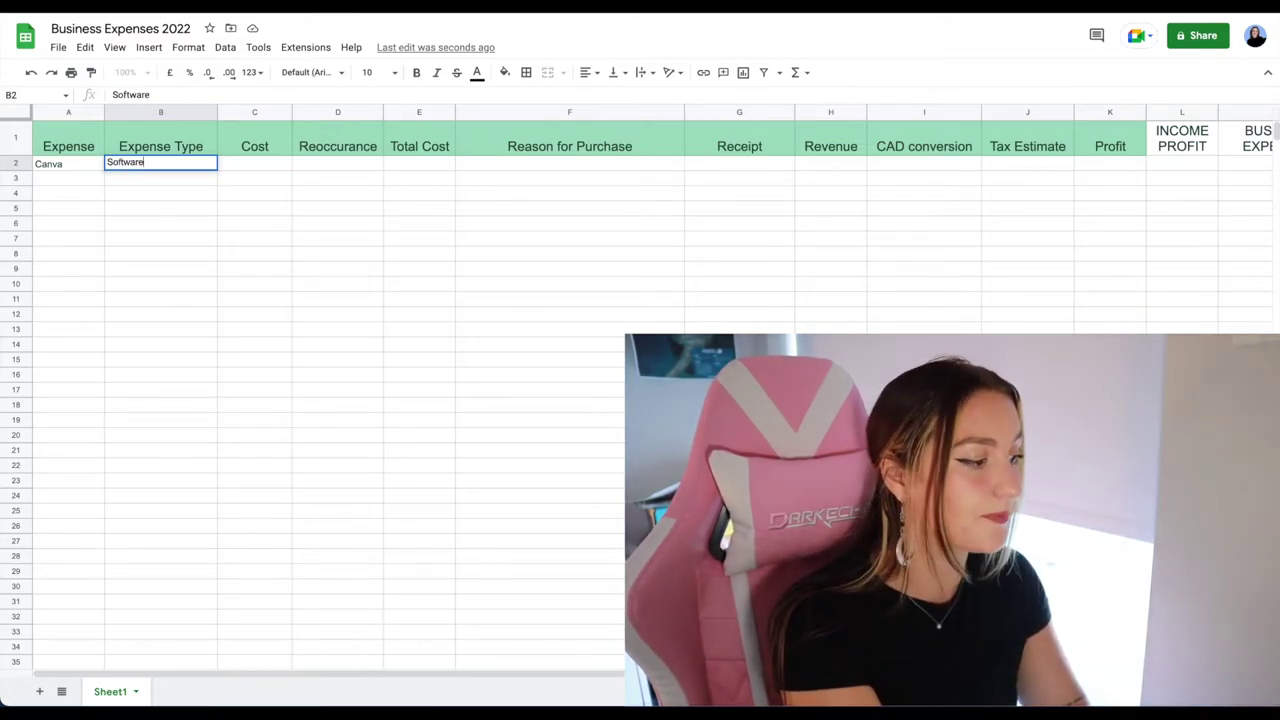
pyautogui.press('Tab')
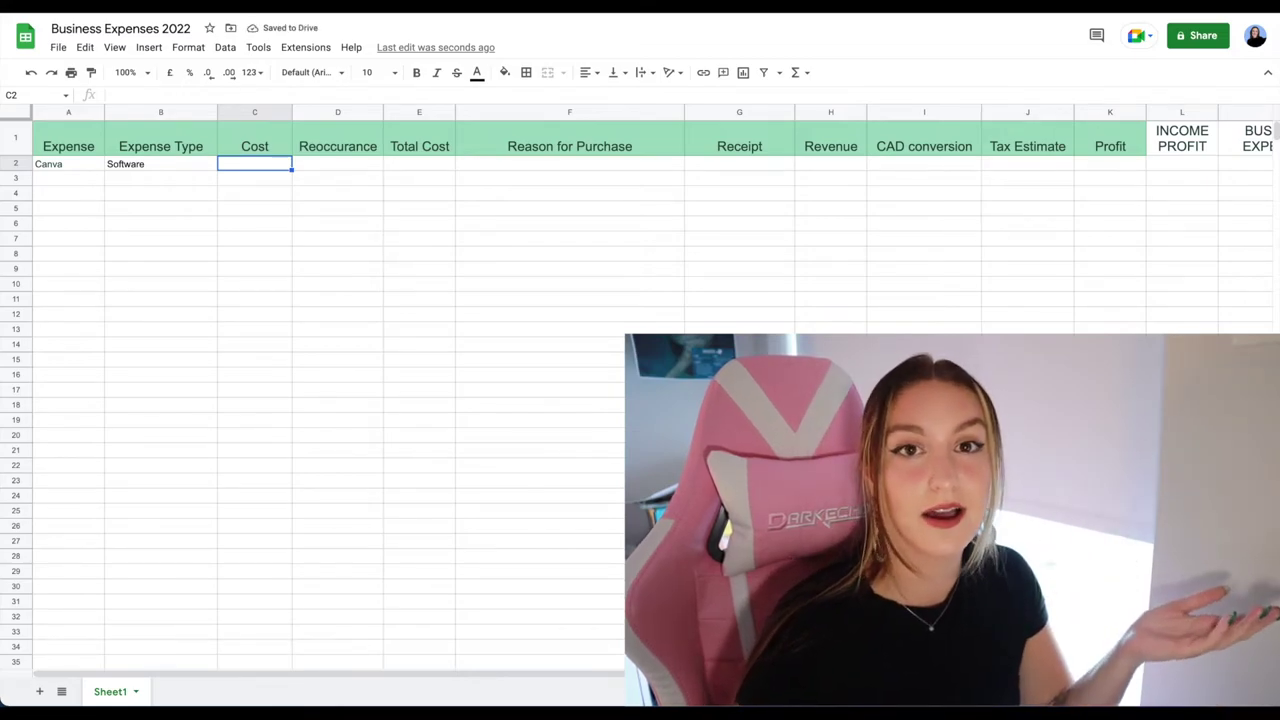
# Step: Enter 16.99 CAD as the Canva expense's cost and Monthly as its reoccurrence
pyautogui.write('16.99')
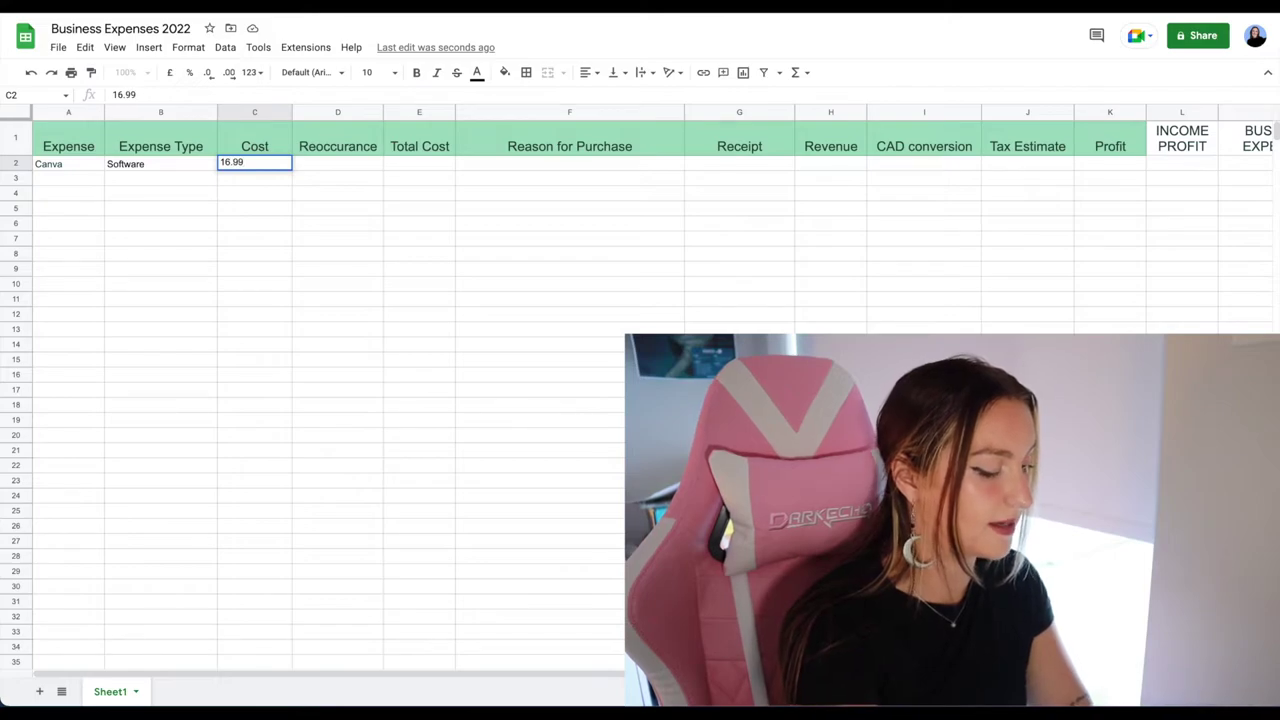
pyautogui.write(' CAD')
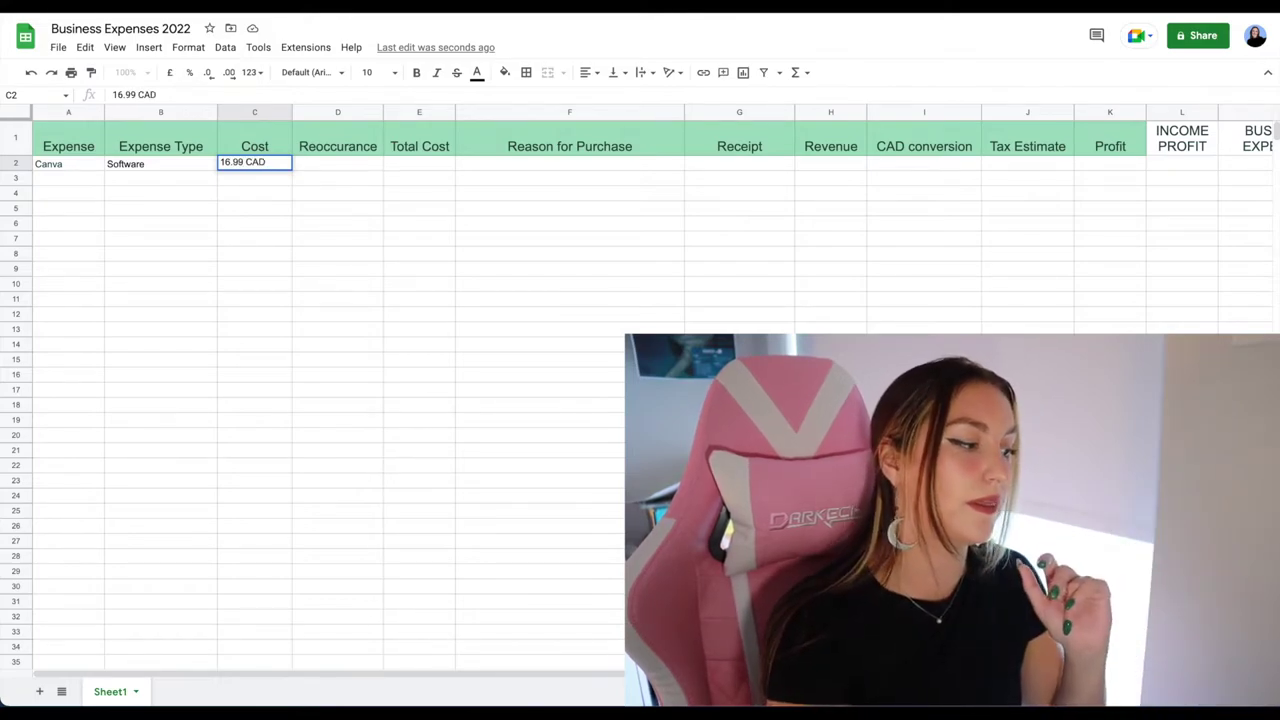
pyautogui.press('Return')
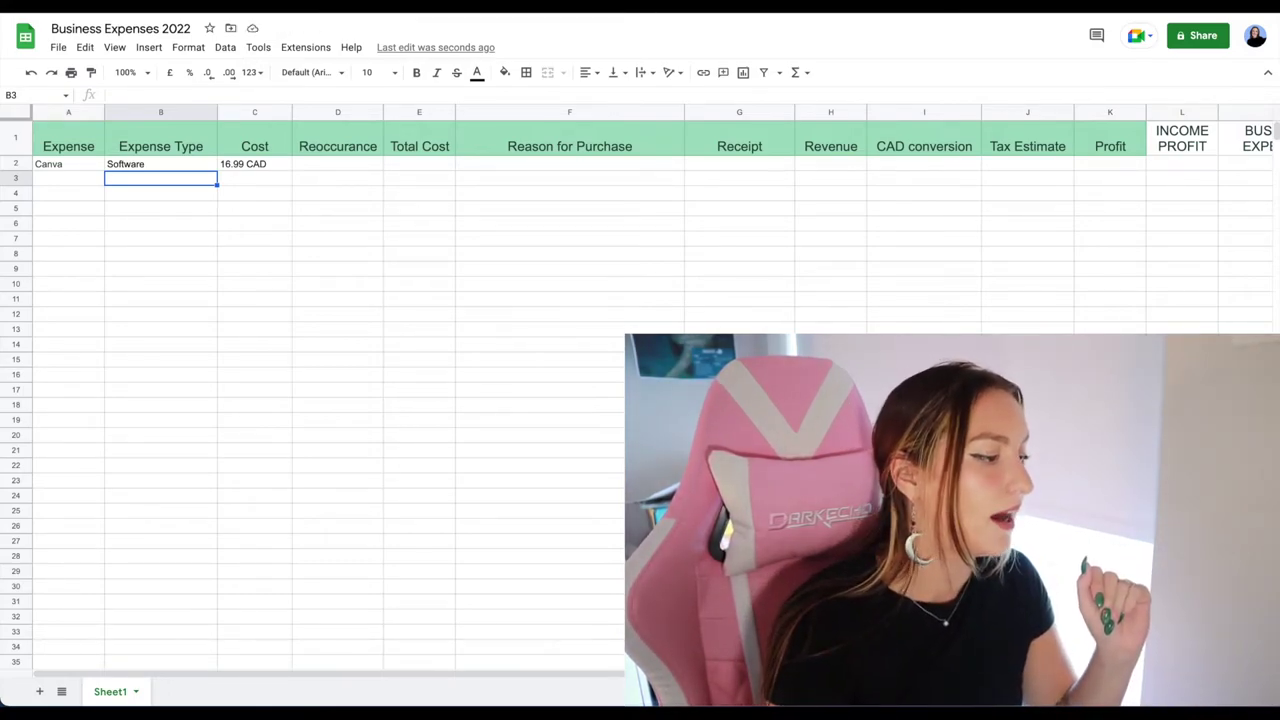
pyautogui.click(330, 170)
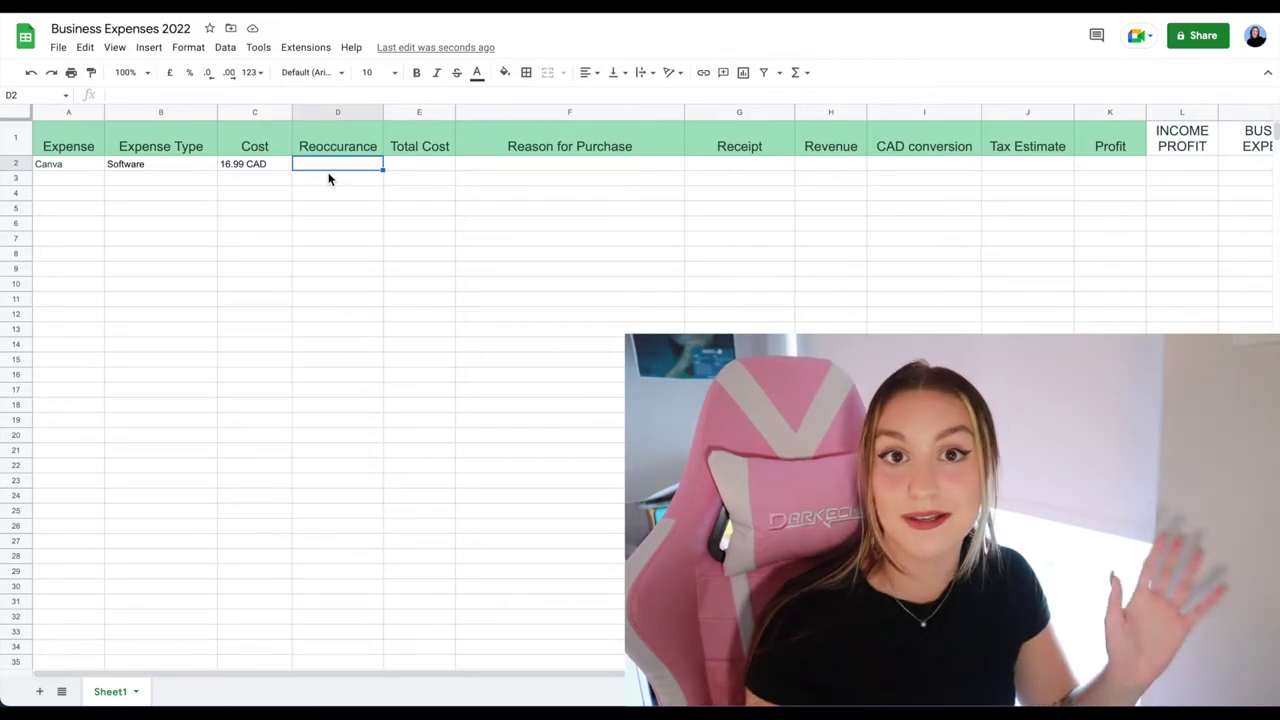
pyautogui.write('Monthly')
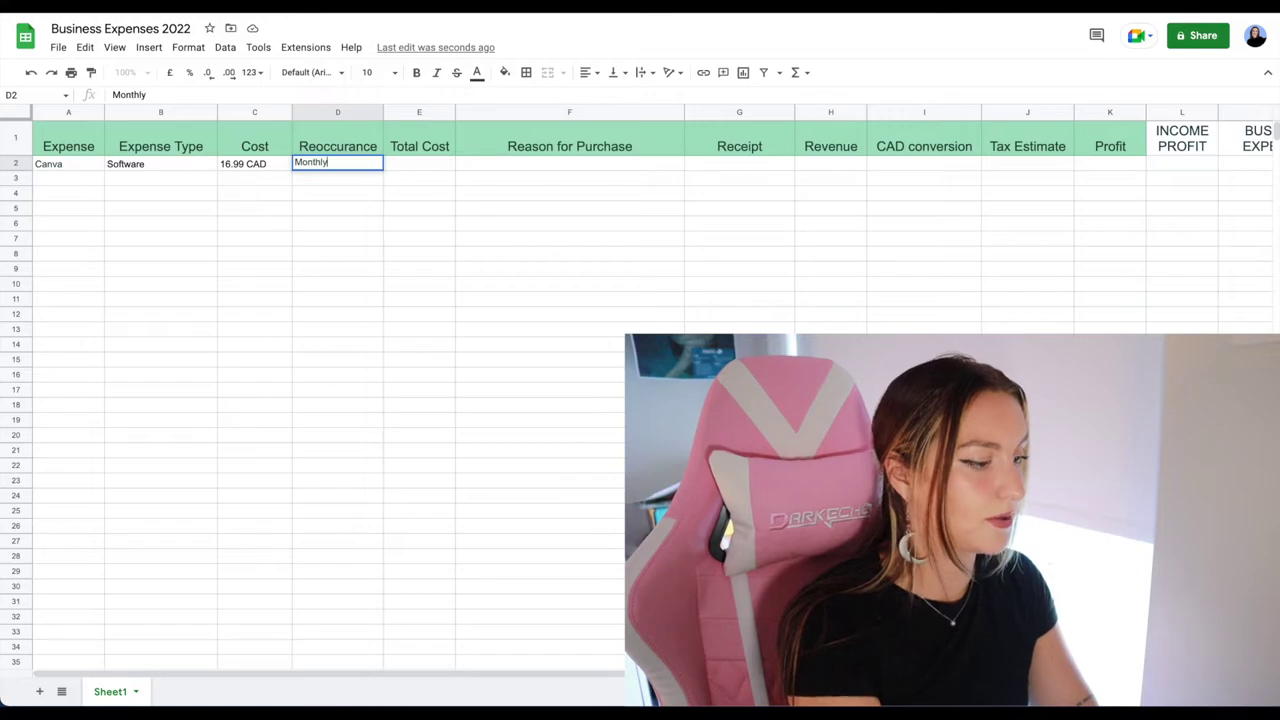
pyautogui.click(352, 209)
# Step: Insert a new column before the Expense column and give it the header Date
pyautogui.click(66, 111)
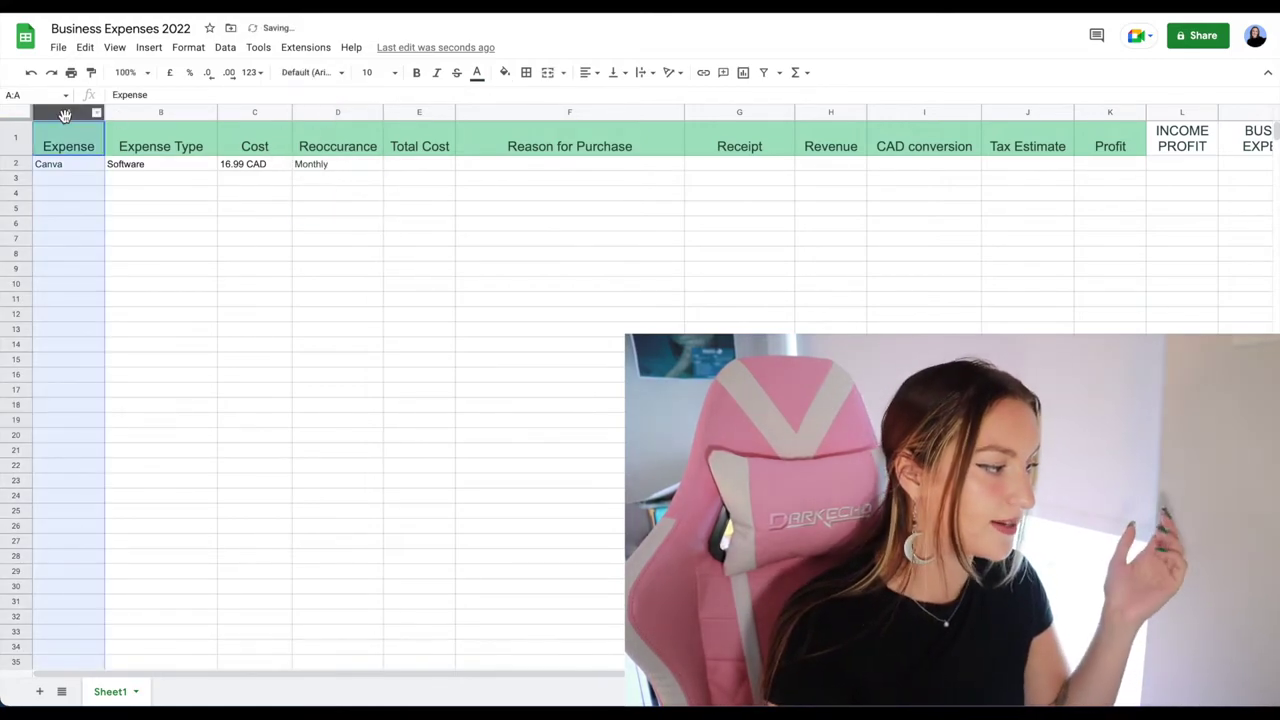
pyautogui.rightClick(66, 112)
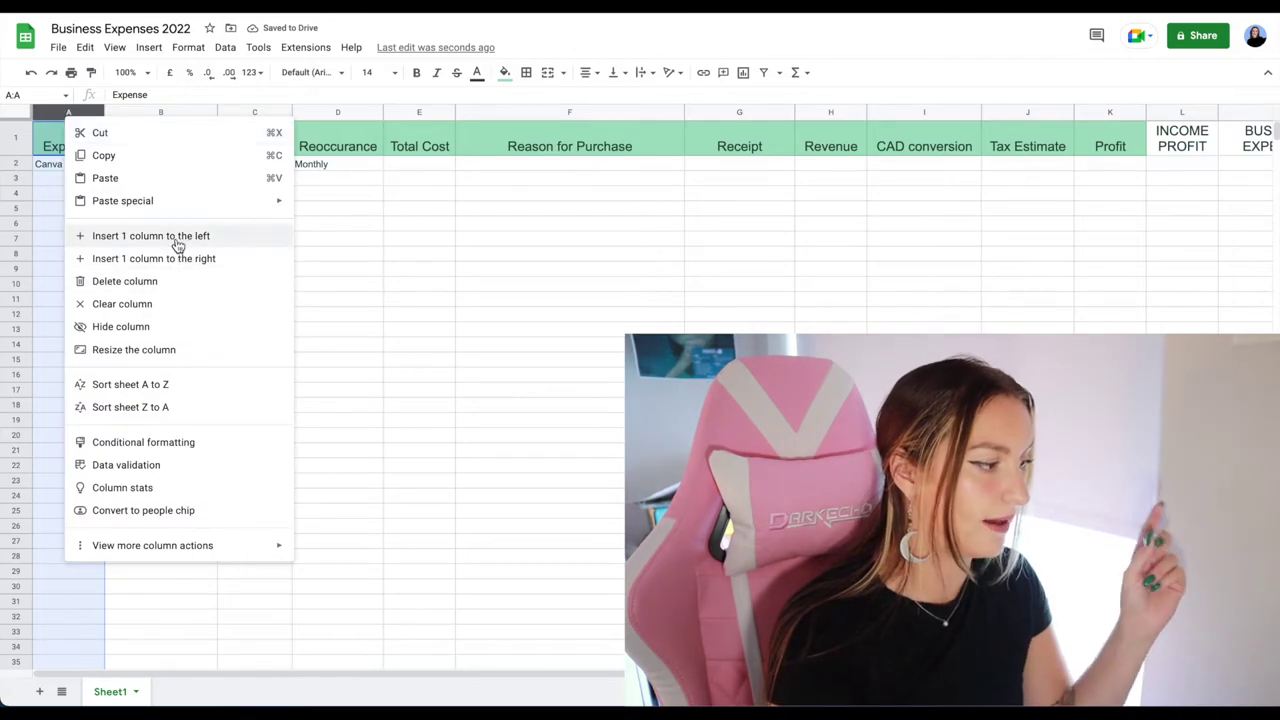
pyautogui.click(165, 238)
pyautogui.doubleClick(80, 135)
pyautogui.write('Date')
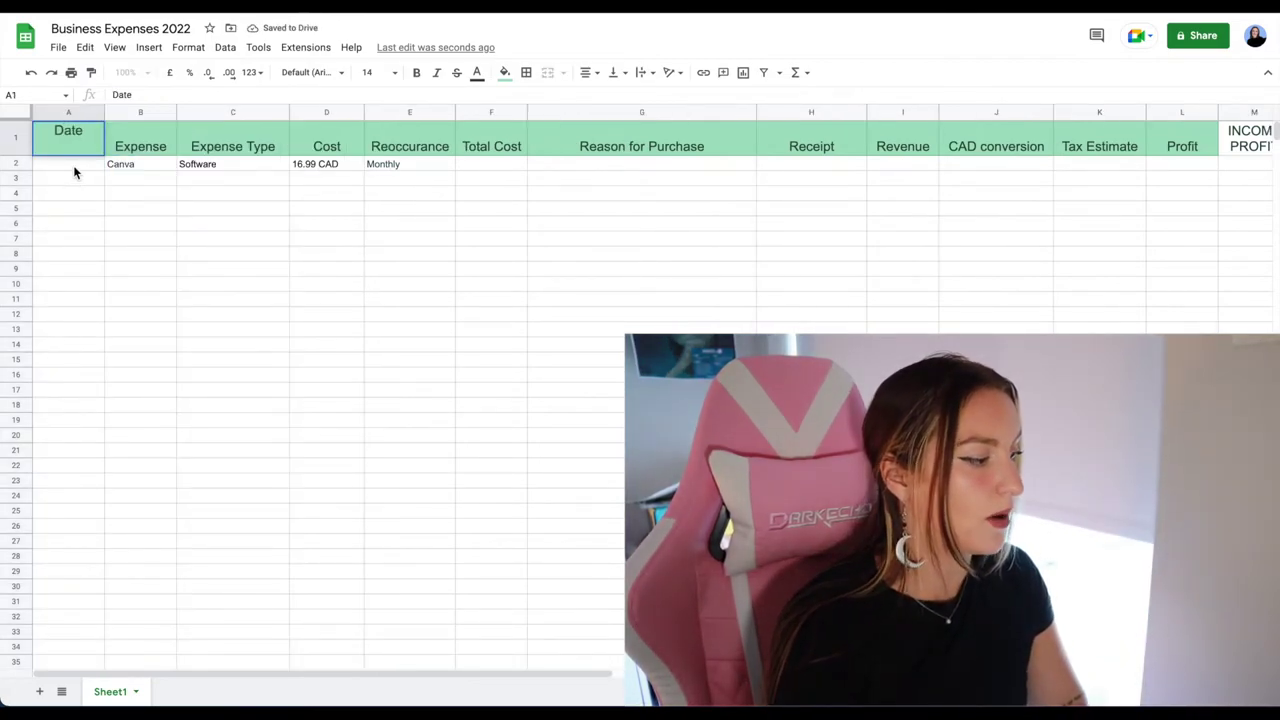
# Step: Enter January 23 2022 as the Canva expense's date in A2 and widen the Date column to fit it
pyautogui.click(73, 166)
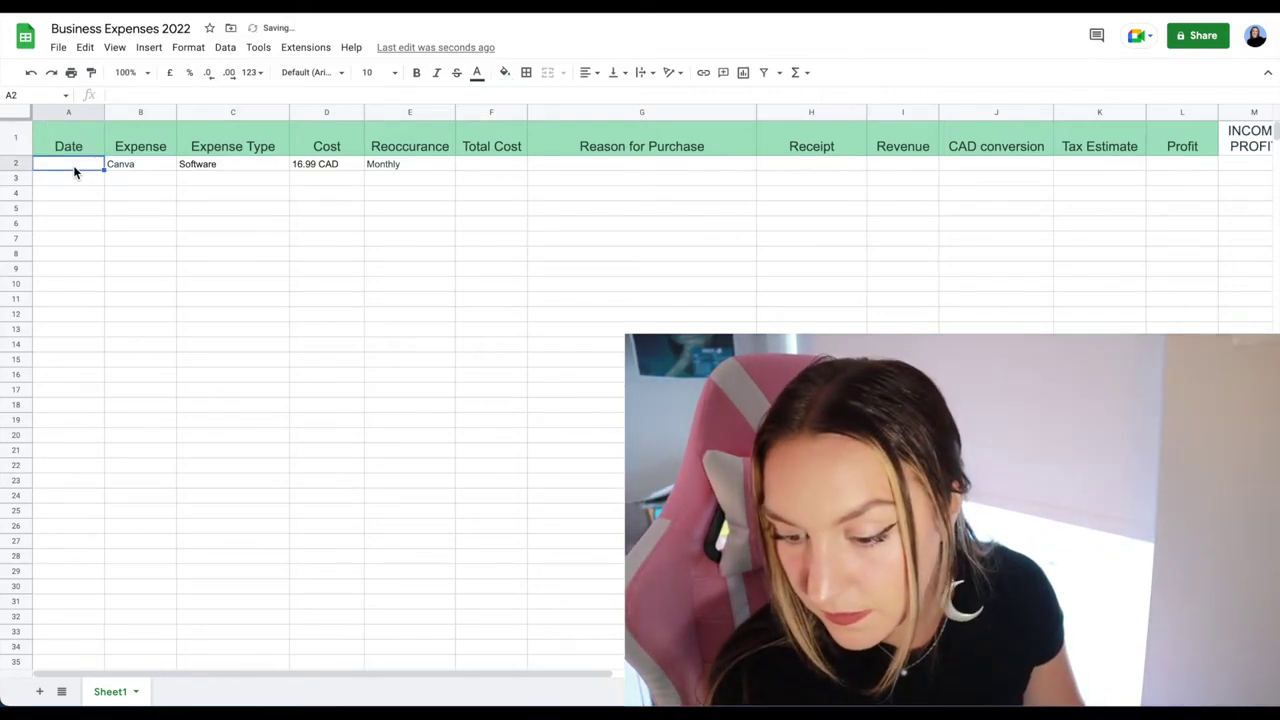
pyautogui.write('January 23')
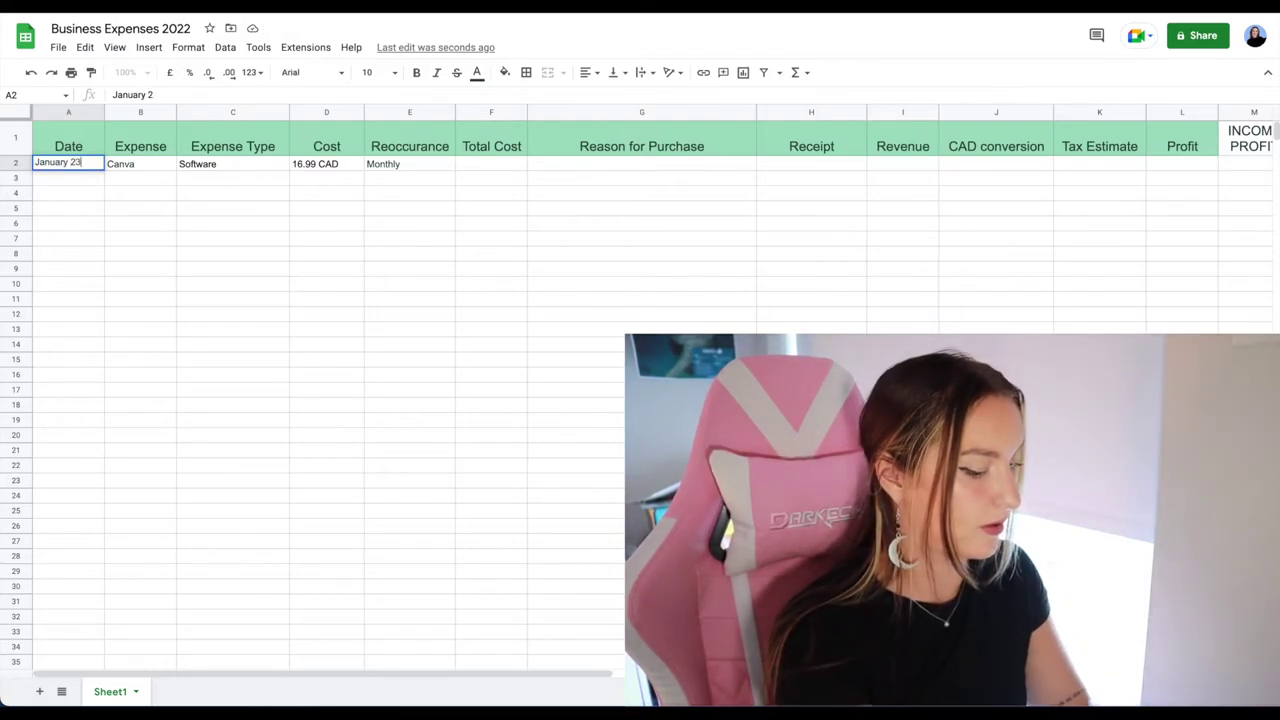
pyautogui.write(' 2022')
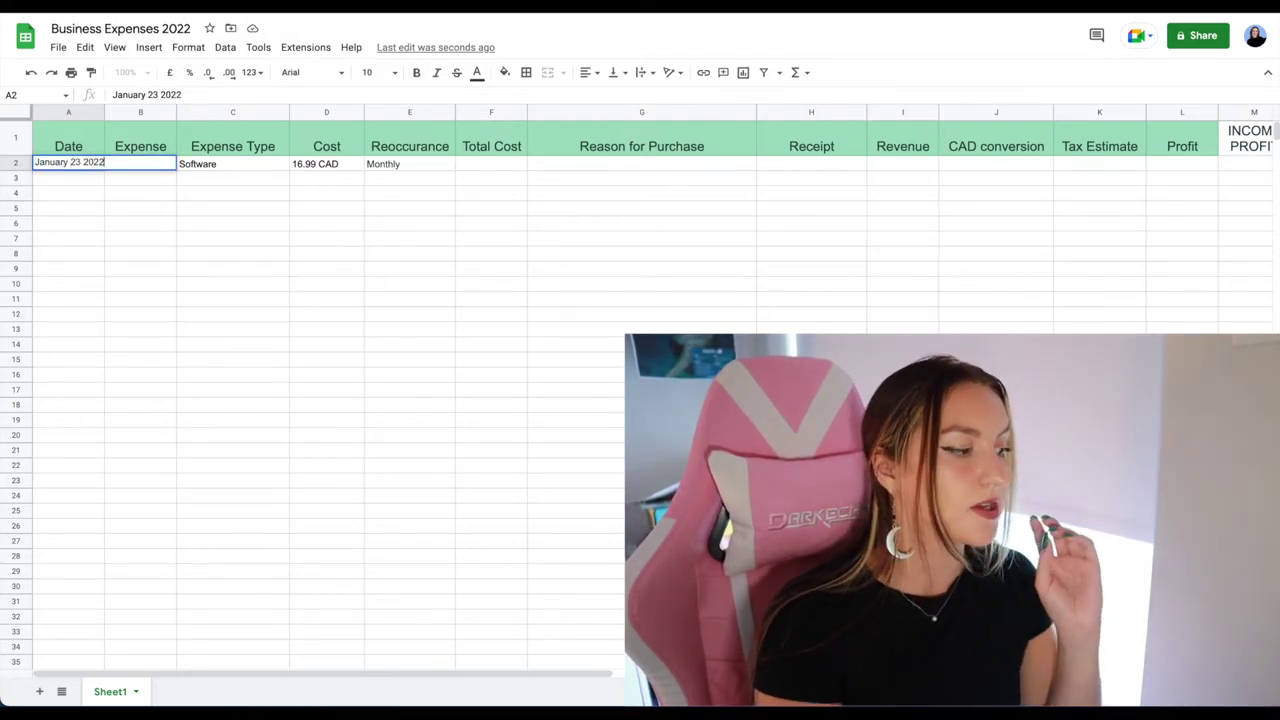
pyautogui.press('Return')
pyautogui.moveTo(104, 111); pyautogui.dragTo(111, 111)
# Step: Enter 203.88 as the Total Cost of the Canva expense in F2
pyautogui.click(424, 166)
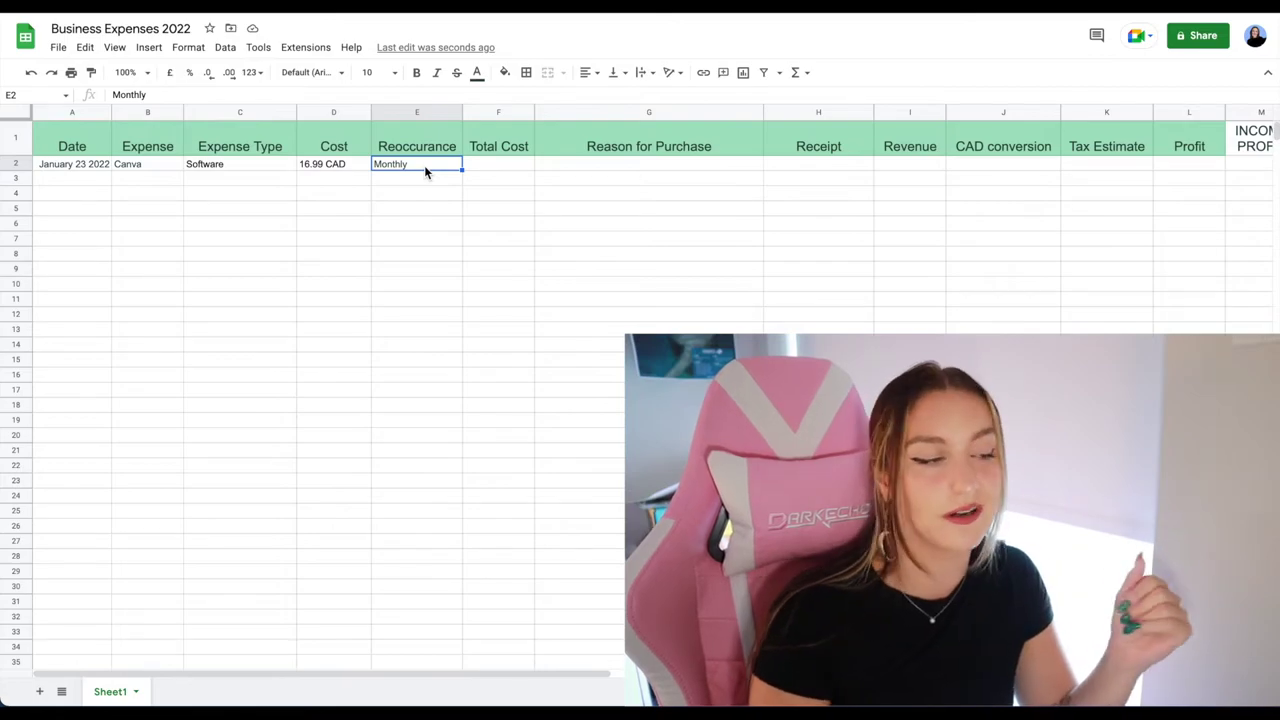
pyautogui.click(500, 170)
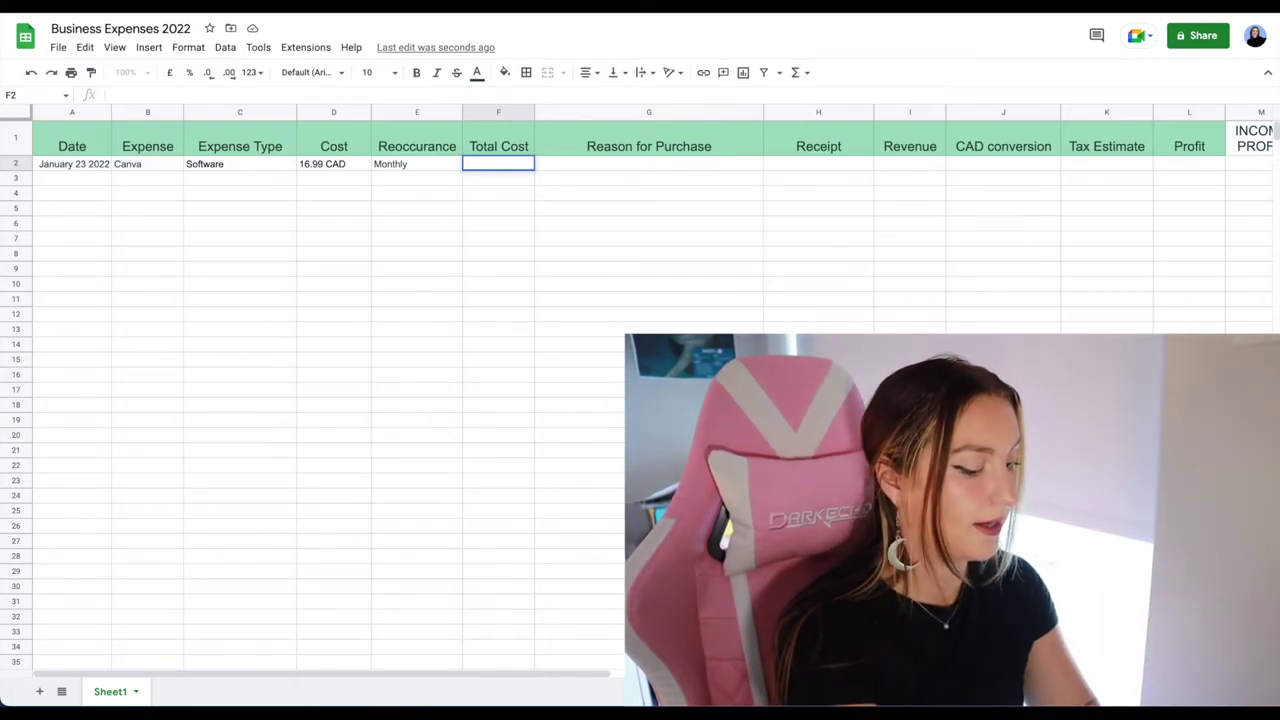
pyautogui.write('203.88')
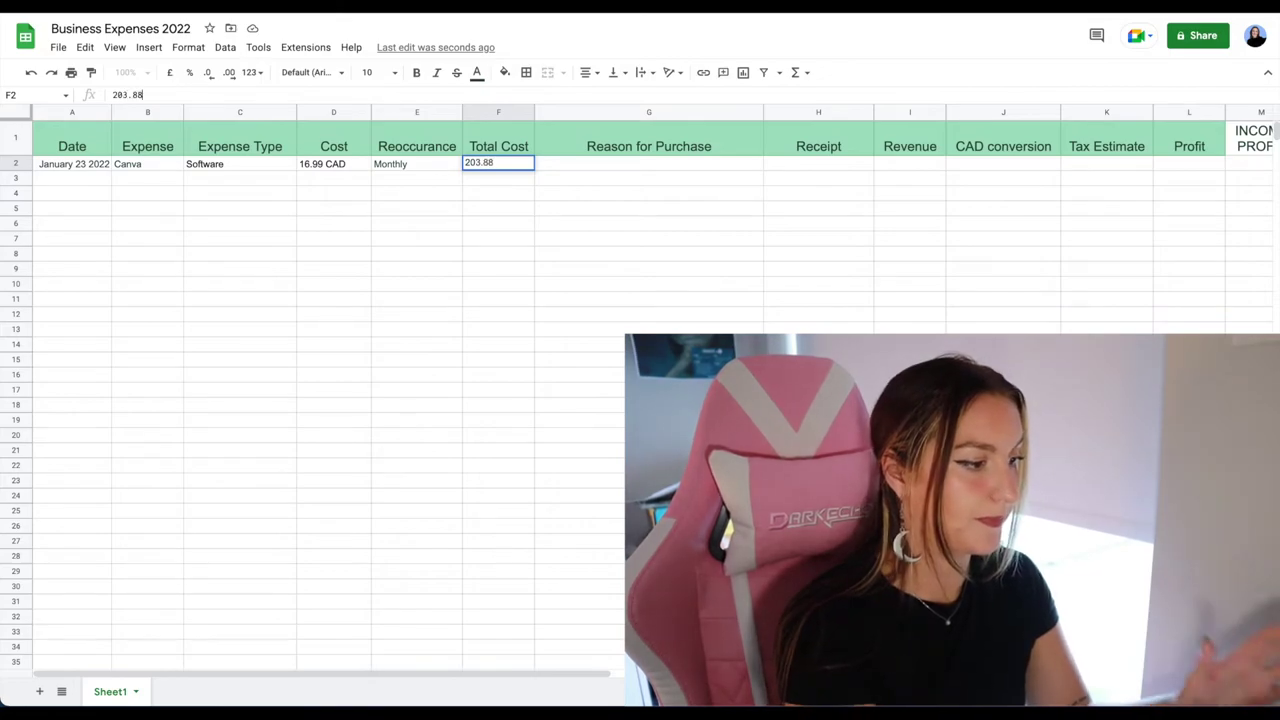
pyautogui.press('Tab')
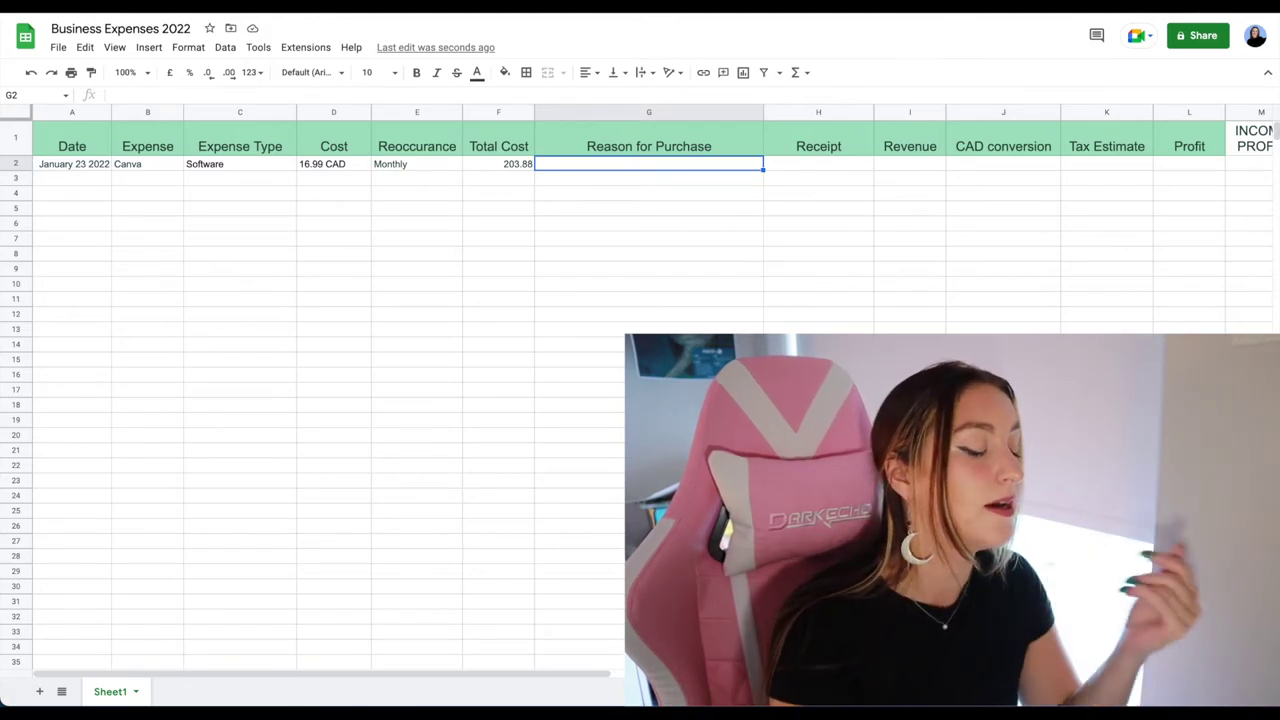
# Step: Enter Graphic Design as the reason for purchase of the Canva expense in G2
pyautogui.write('Use')
pyautogui.press('BackSpace')
pyautogui.press('BackSpace')
pyautogui.press('BackSpace')
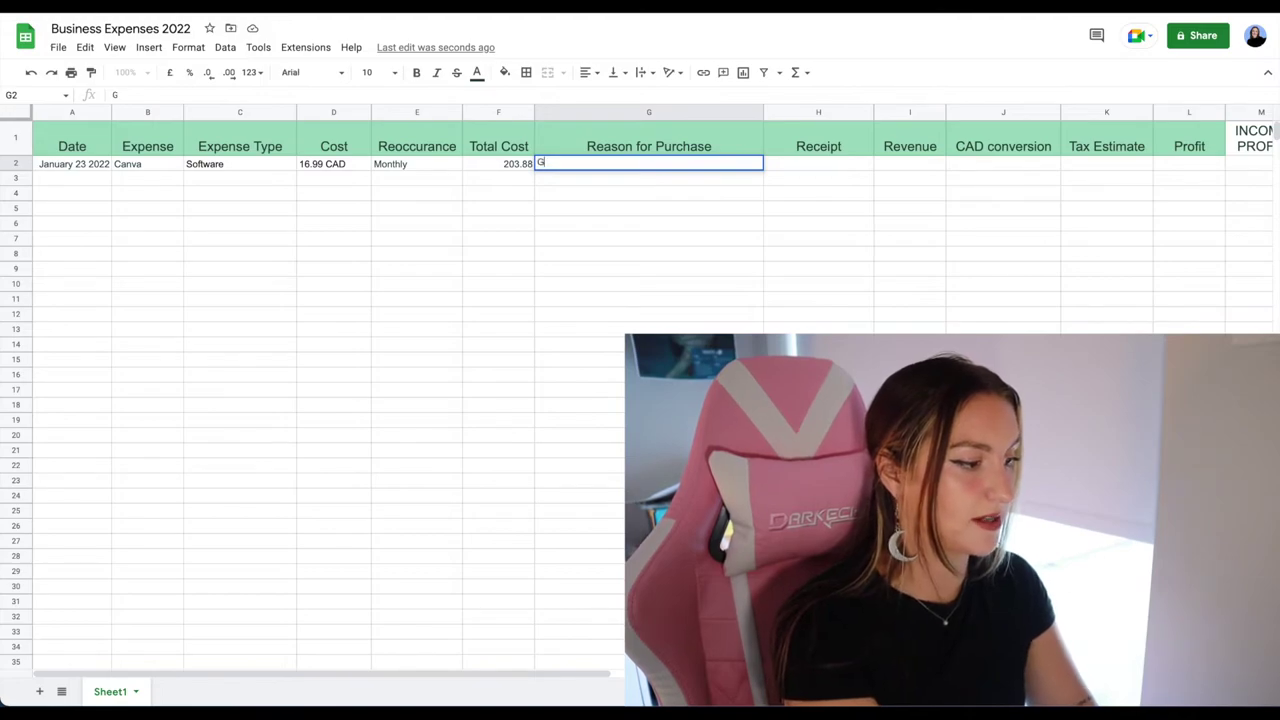
pyautogui.write('Gta')
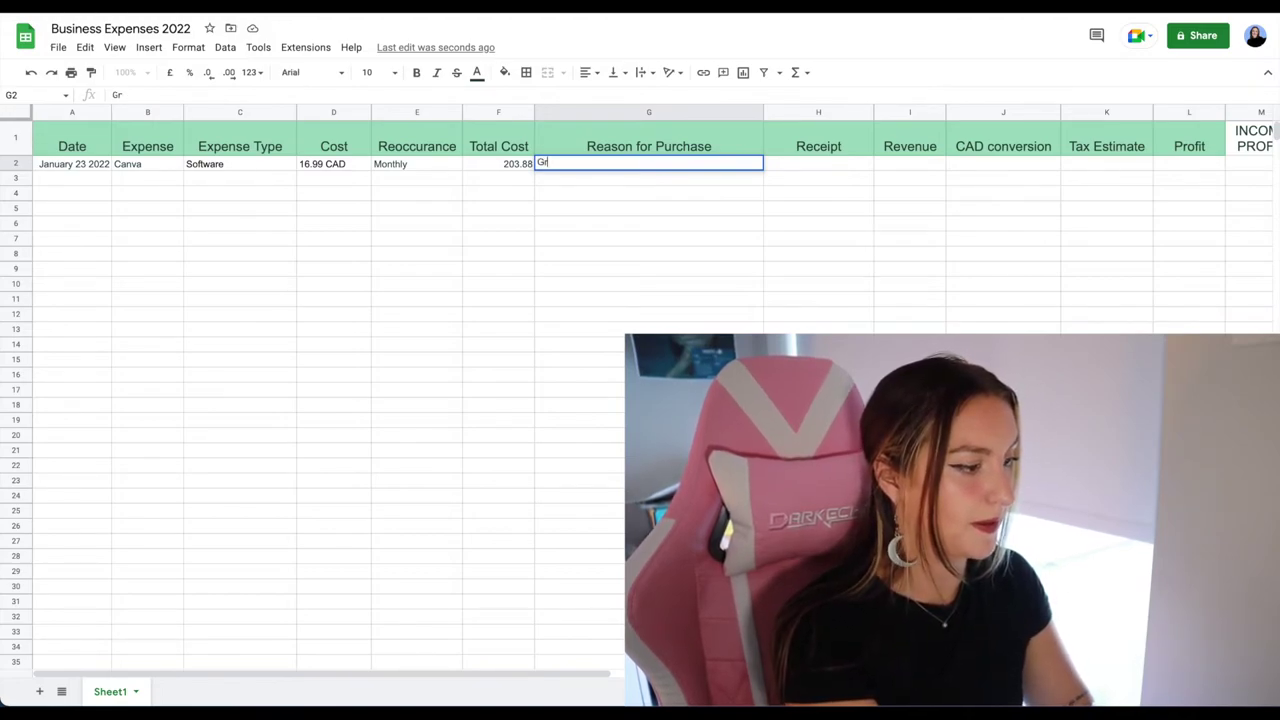
pyautogui.write('aphic Desig')
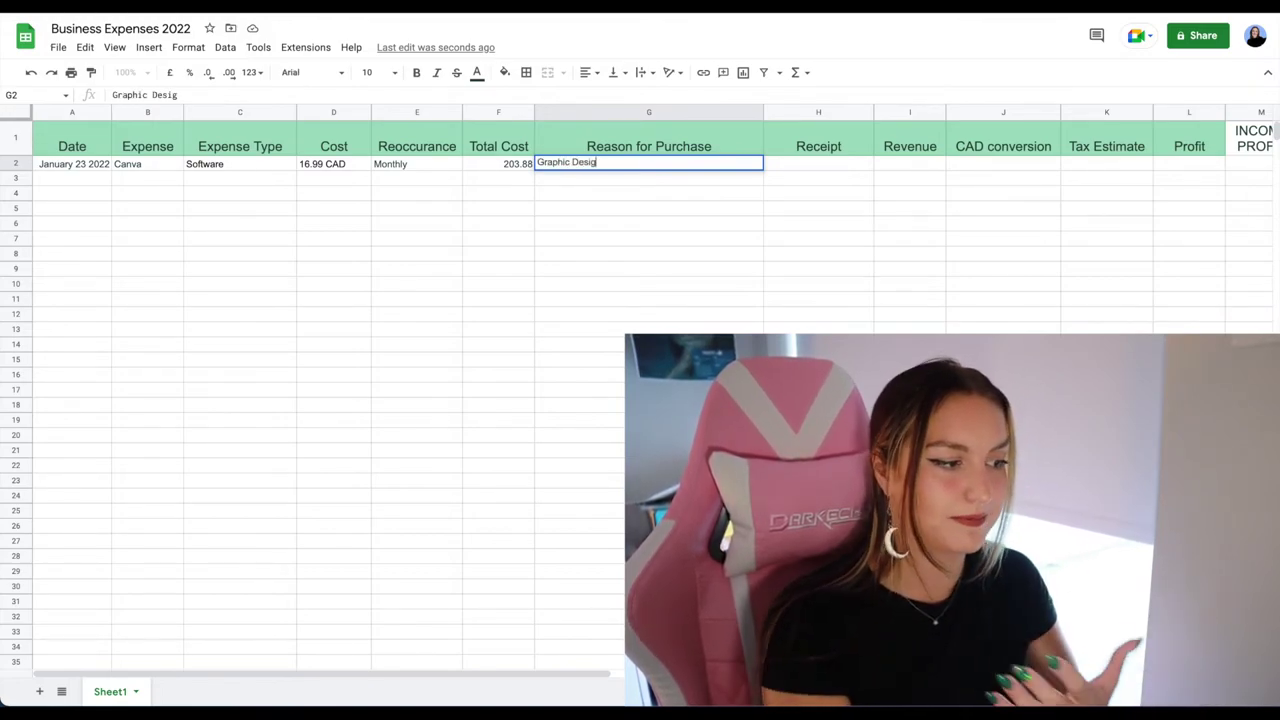
pyautogui.write('n')
pyautogui.press('Return')
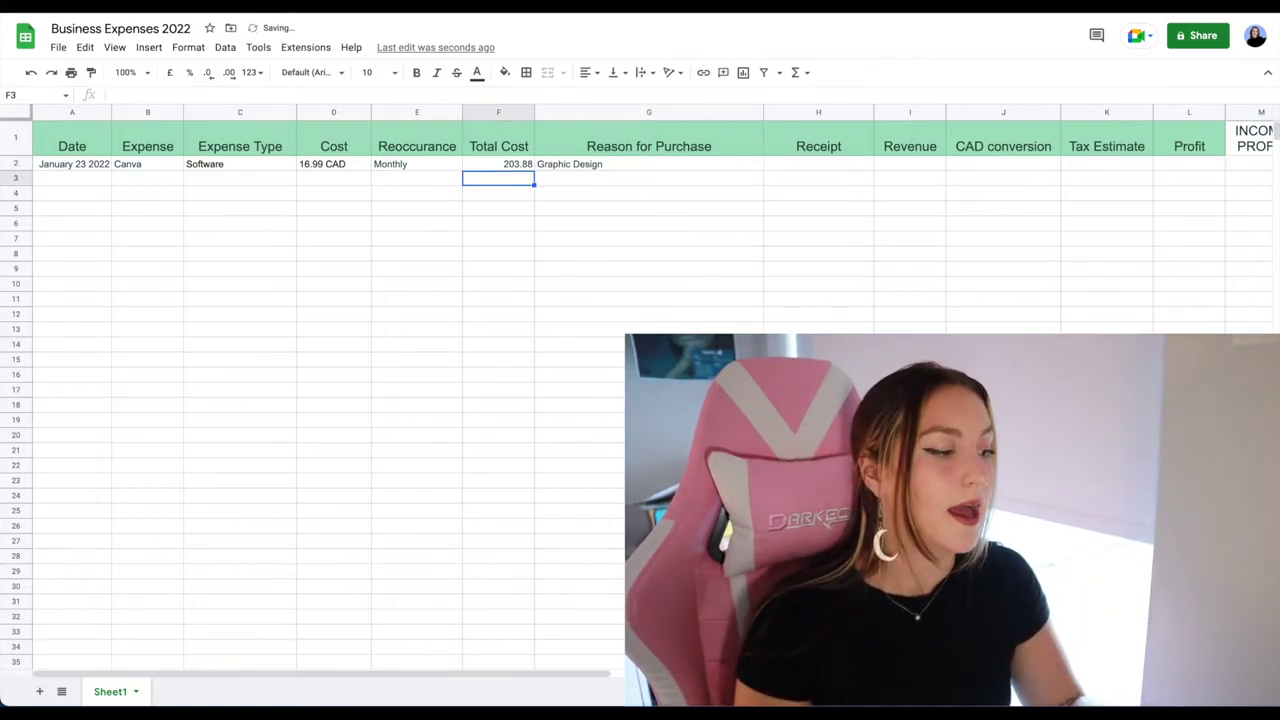
# Step: Try deleting the CAD conversion, Tax Estimate and Profit columns together, and undo the deletion
pyautogui.click(853, 166)
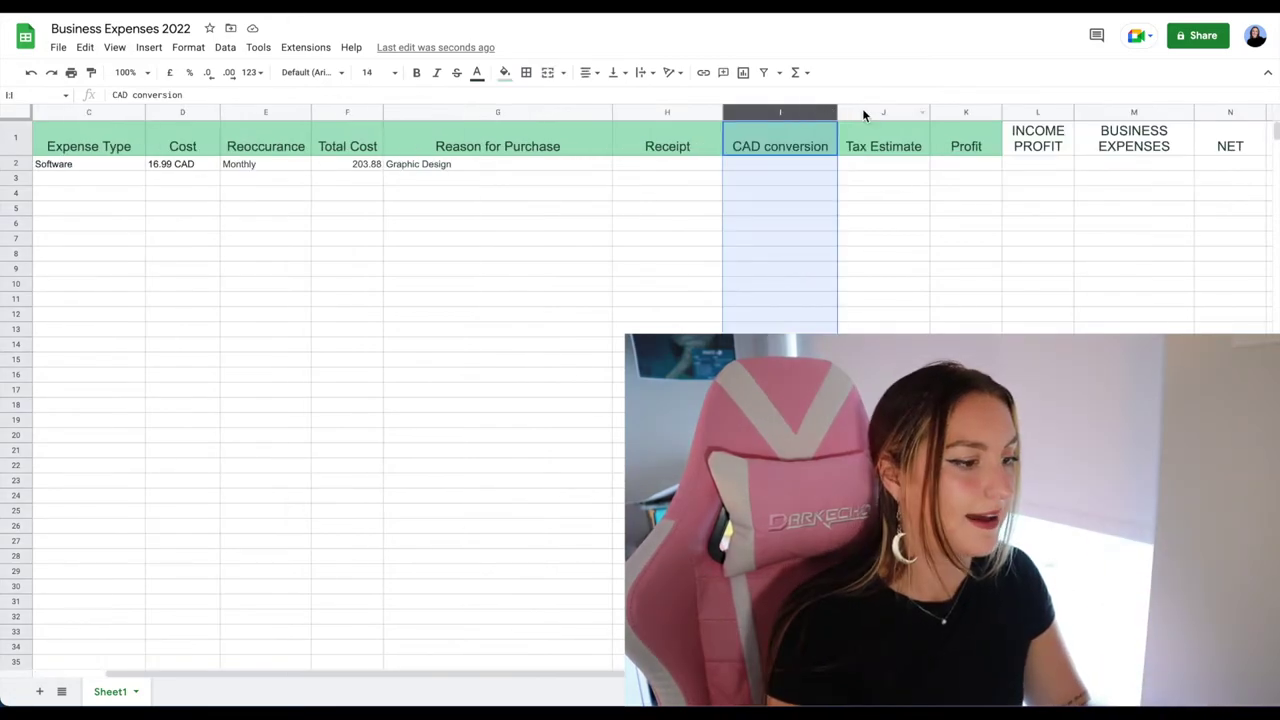
pyautogui.keyDown('ctrl'); pyautogui.click(864, 112); pyautogui.keyUp('ctrl')
pyautogui.keyDown('ctrl'); pyautogui.click(948, 108); pyautogui.keyUp('ctrl')
pyautogui.rightClick(948, 108)
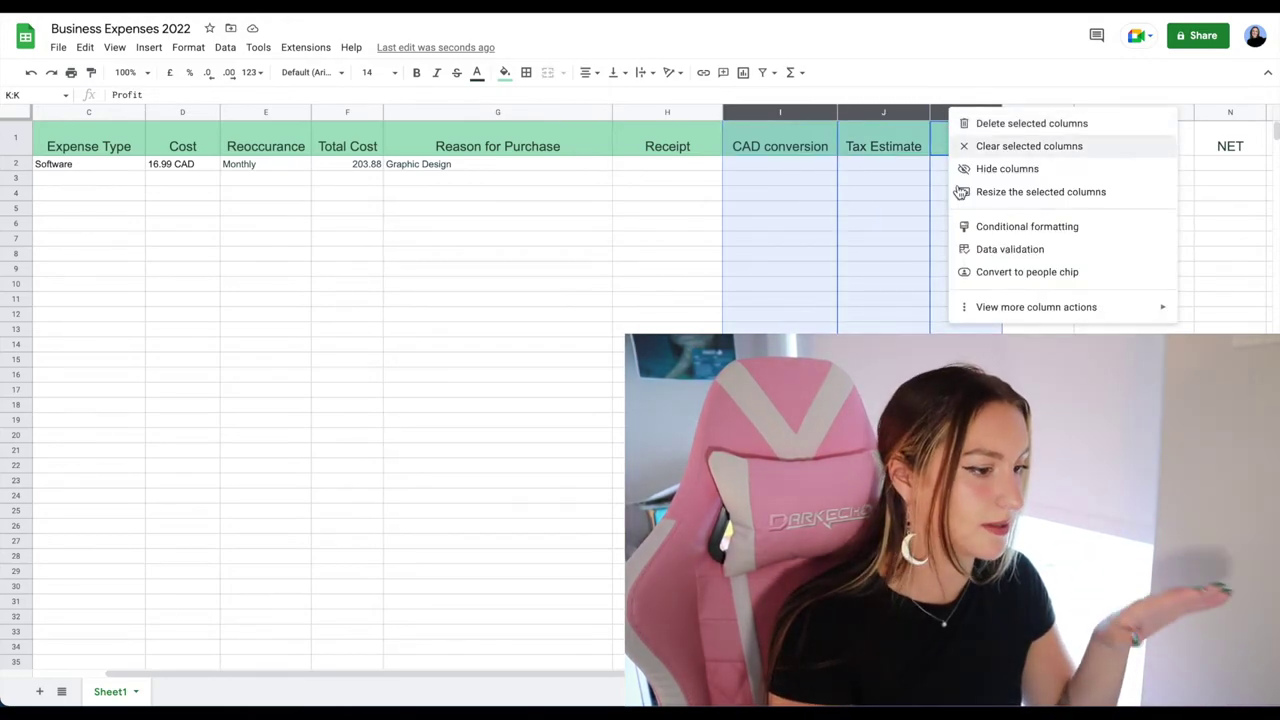
pyautogui.click(1019, 128)
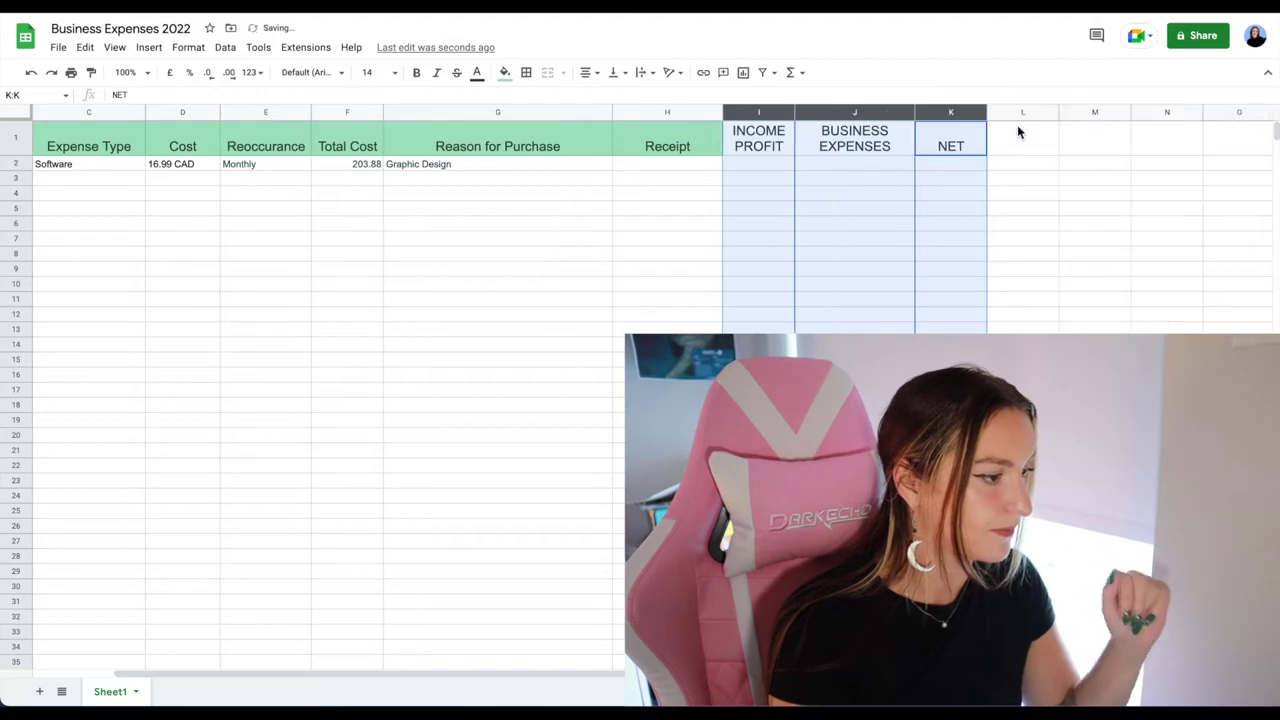
pyautogui.hotkey('ctrl', 'z')
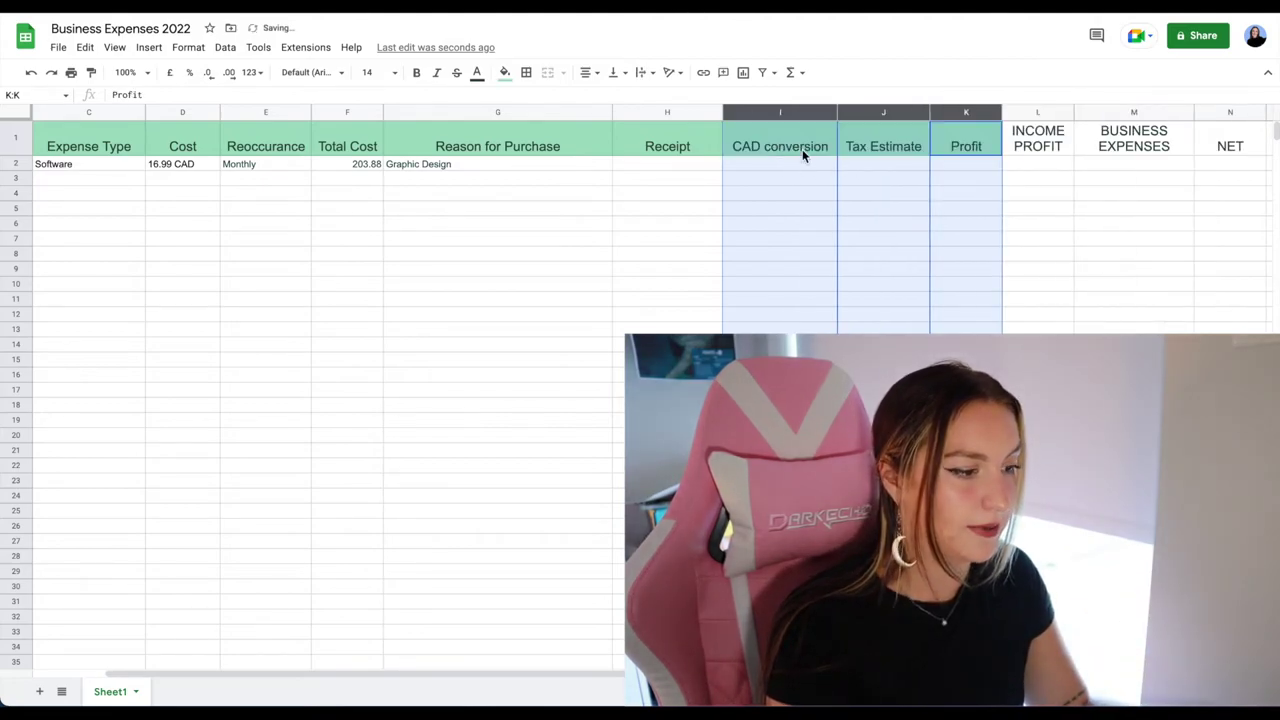
# Step: Delete only the Tax Estimate and Profit columns, J and K
pyautogui.click(825, 146)
pyautogui.moveTo(868, 111); pyautogui.dragTo(965, 111)
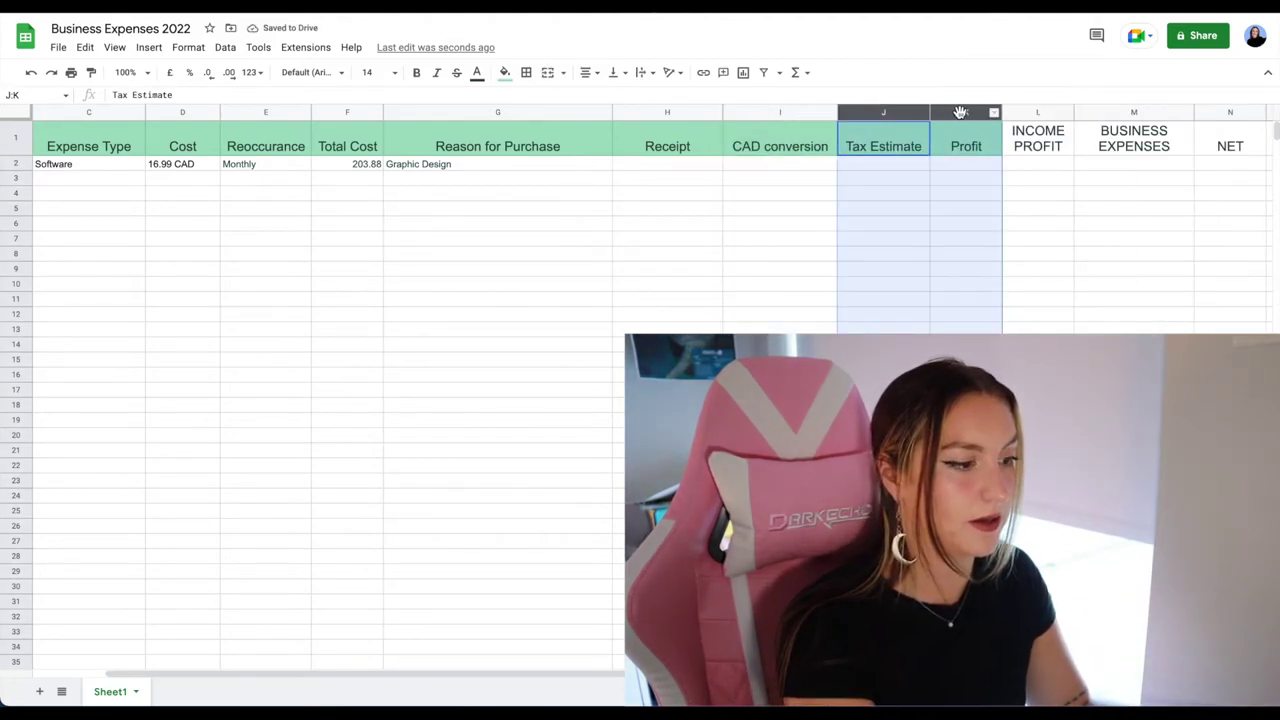
pyautogui.press('Delete')
pyautogui.rightClick(962, 112)
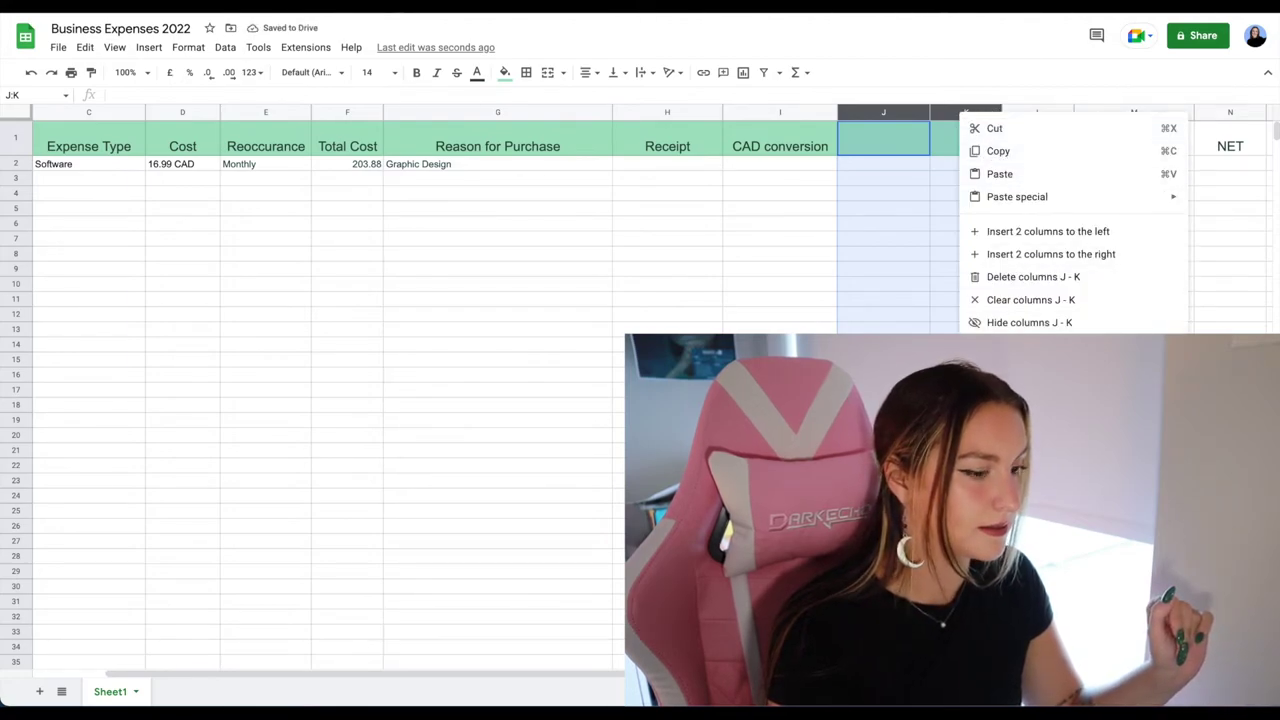
pyautogui.click(1031, 277)
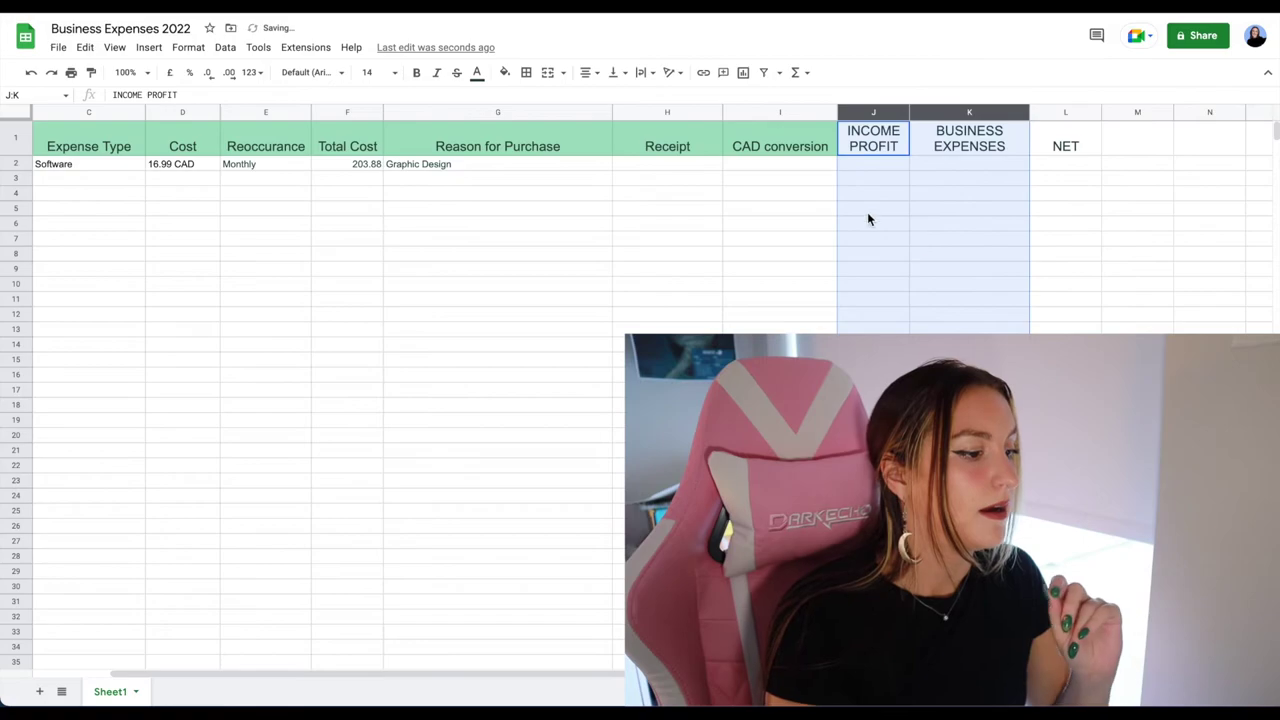
# Step: Enter 203.88 as the CAD conversion of the Canva expense in I2
pyautogui.click(850, 210)
pyautogui.click(788, 170)
pyautogui.write('1')
pyautogui.write('03.88')
pyautogui.press('Return')
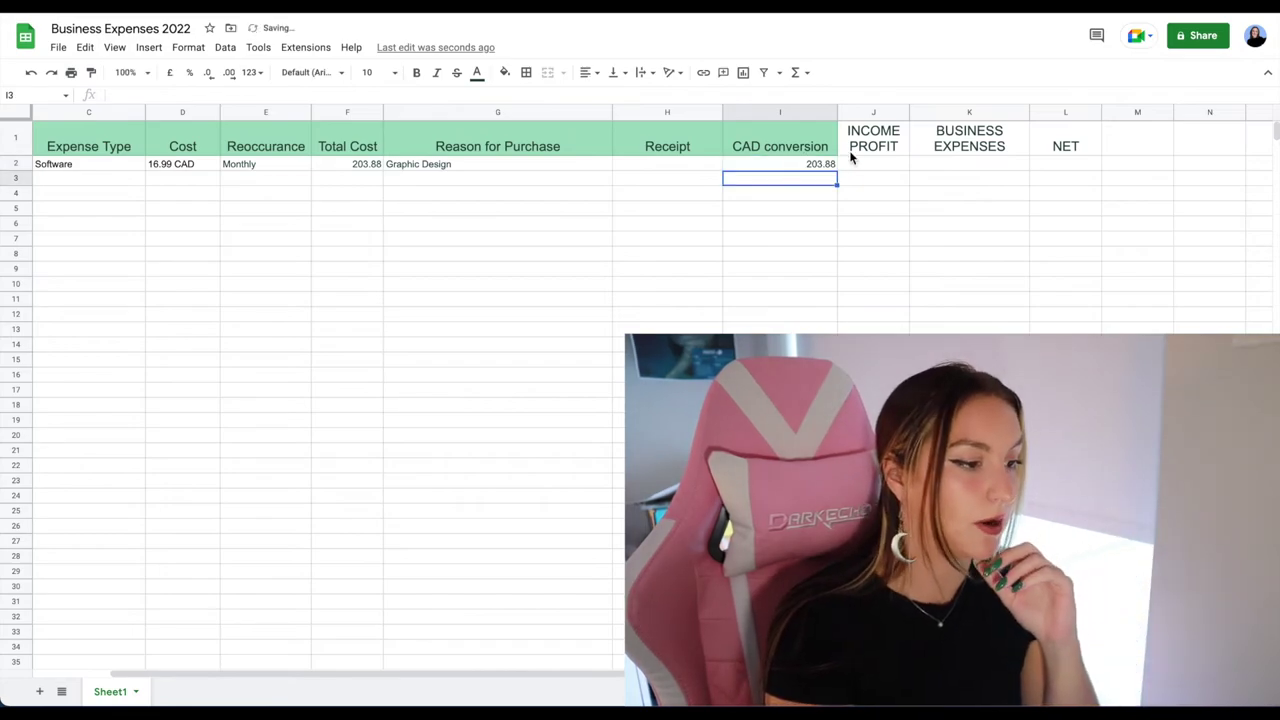
# Step: Examine the INCOME PROFIT, BUSINESS EXPENSES and NET summary columns beside the expense table
pyautogui.click(915, 165)
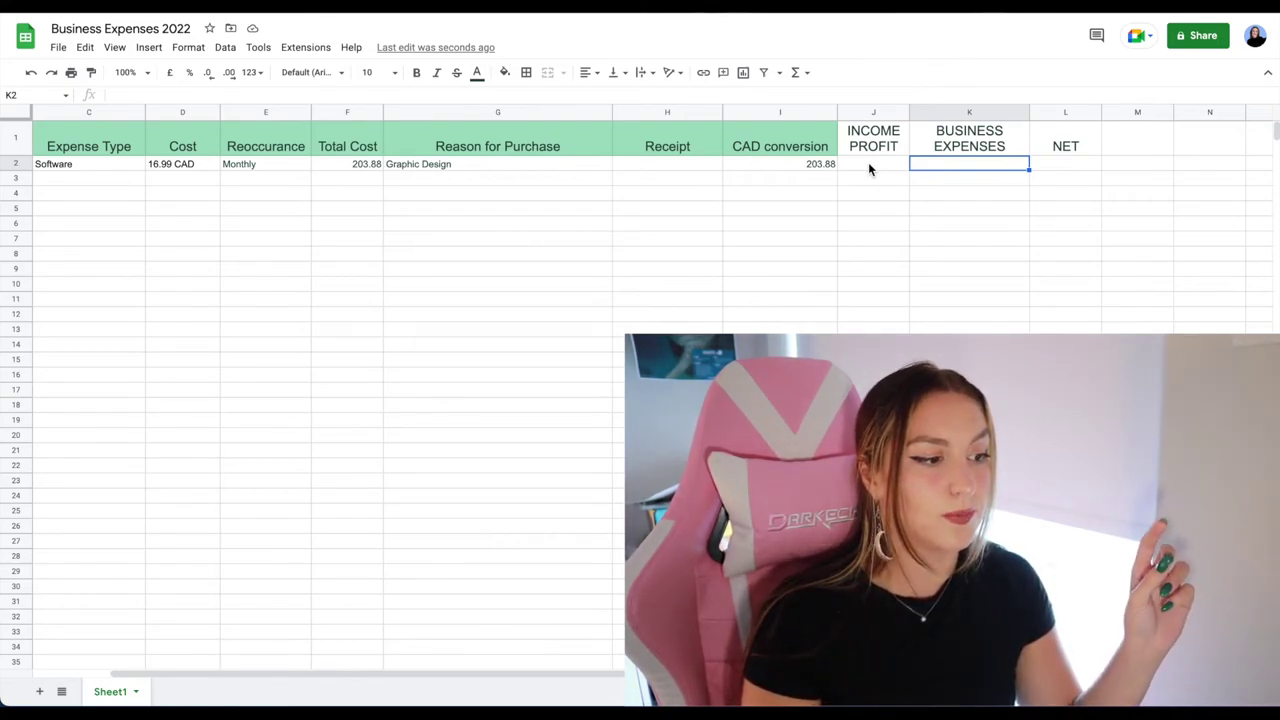
pyautogui.click(868, 165)
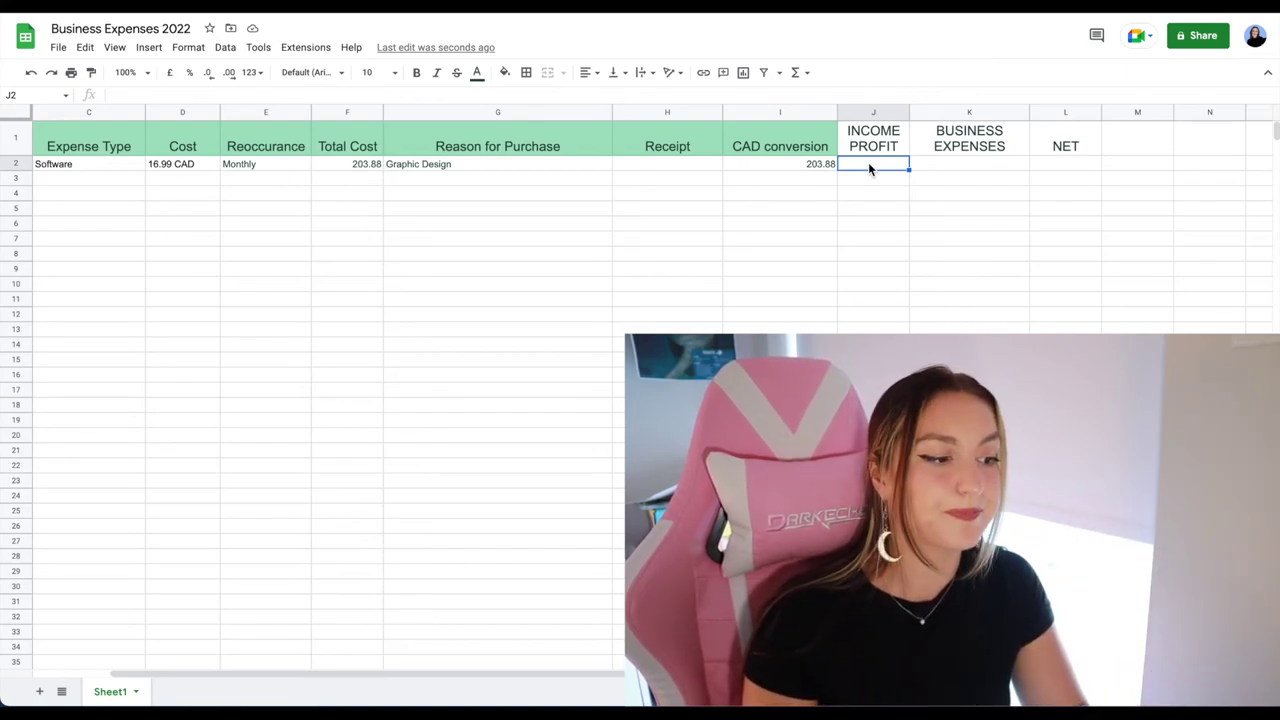
pyautogui.click(973, 161)
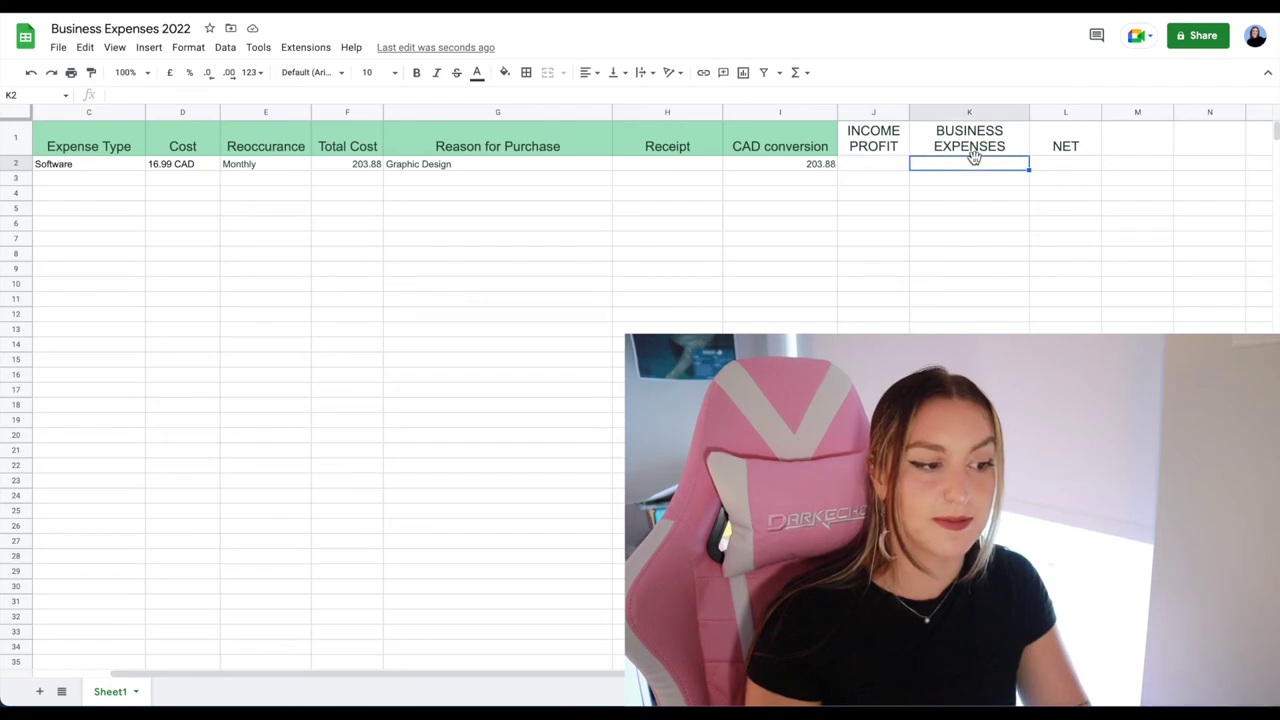
pyautogui.click(1047, 152)
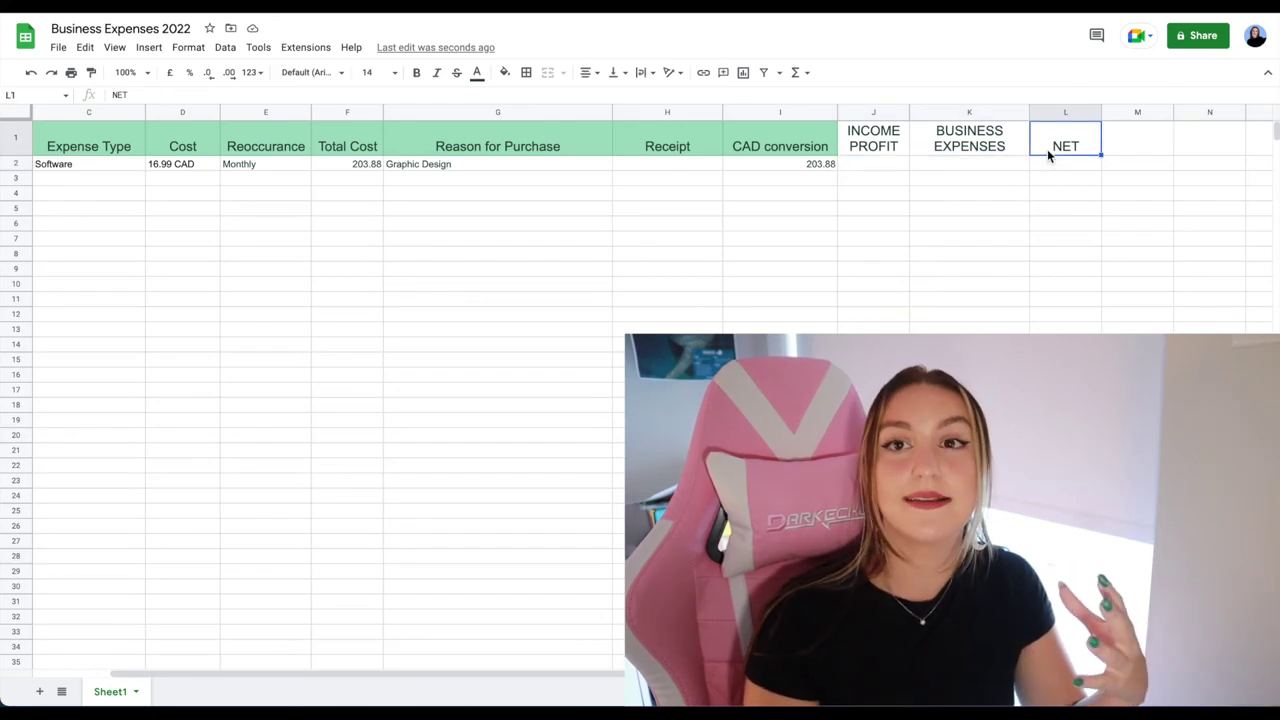